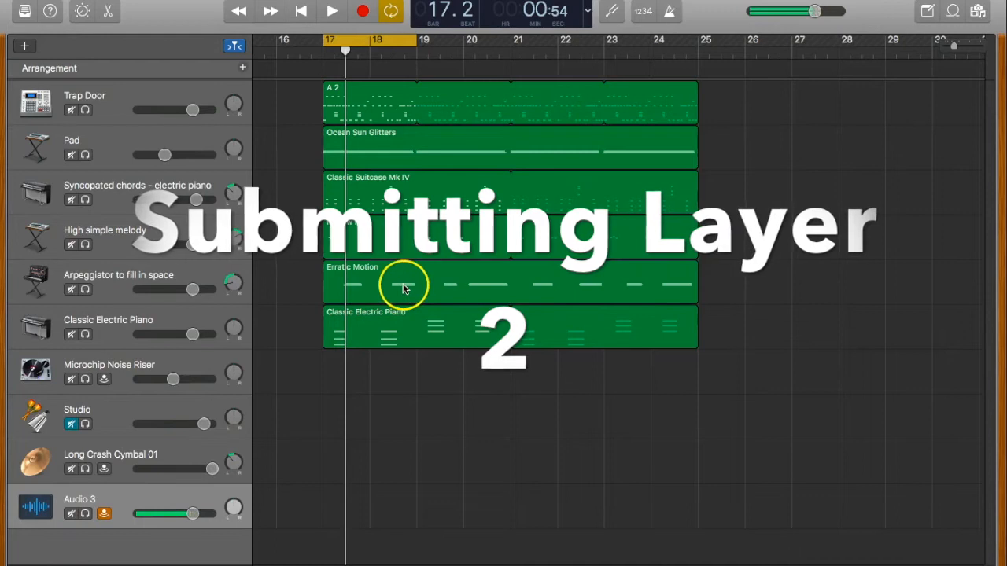
Save the song project and bring up the Finder window showing the 8th Grade Music Tech folder.
{"action": "key", "text": "space"}
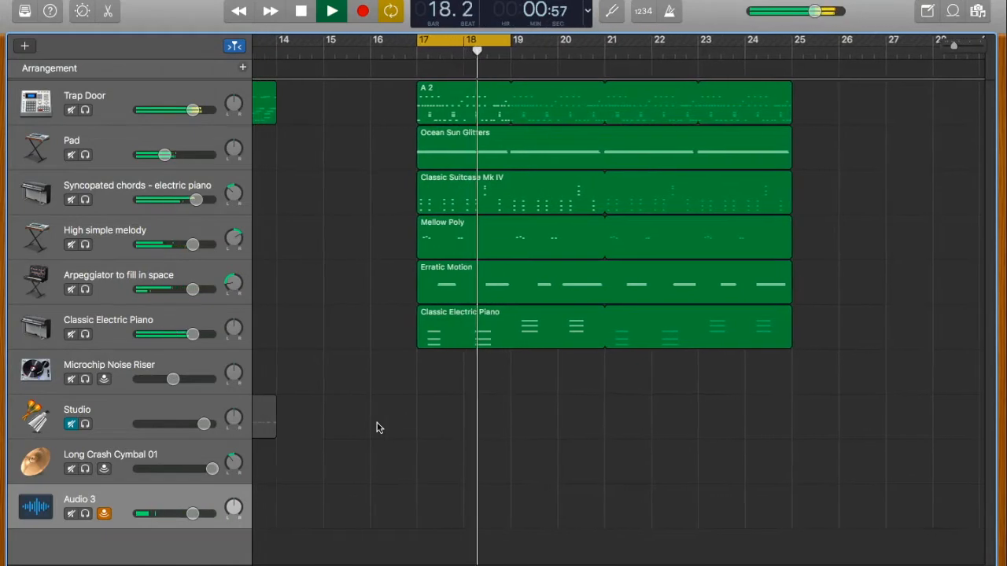
{"action": "key", "text": "super+s"}
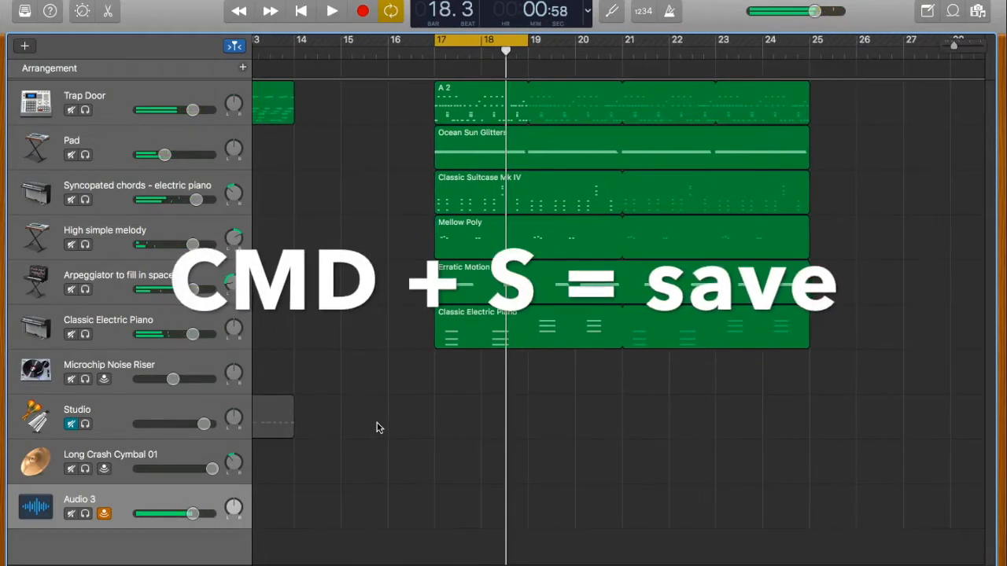
{"action": "key", "text": "super+Tab"}
{"action": "key", "text": "super+Tab"}
{"action": "key", "text": "super+Tab"}
{"action": "key", "text": "super+Tab"}
{"action": "key", "text": "super+Tab"}
{"action": "key", "text": "super+Tab"}
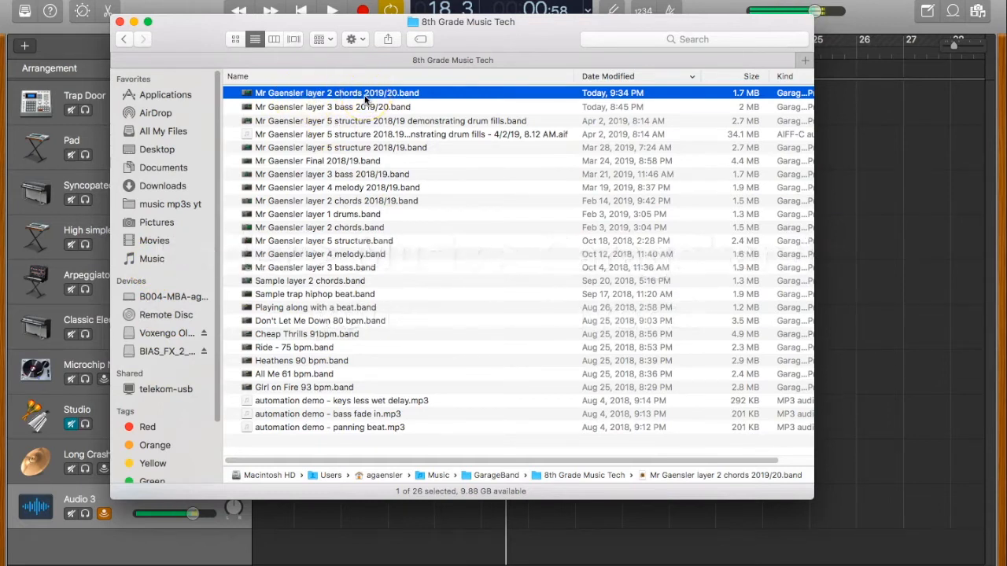
Switch to the browser and open the Google Drive upload folder for the Layer 2 - Chords assignment.
{"action": "key", "text": "super+Tab"}
{"action": "key", "text": "super+Tab"}
{"action": "key", "text": "super+Tab"}
{"action": "key", "text": "super+Tab"}
{"action": "key", "text": "super+Tab"}
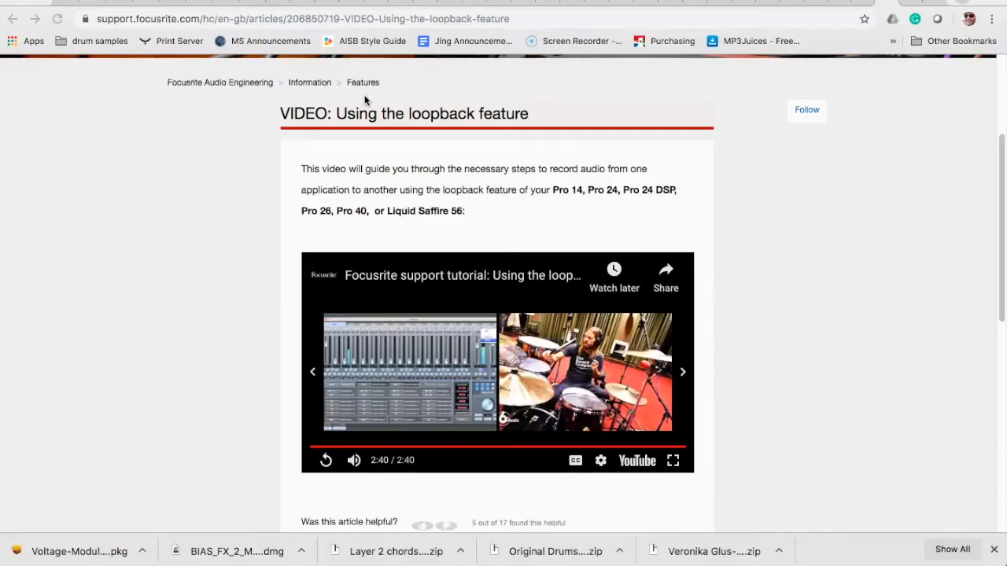
{"action": "left_click", "coordinate": [435, 2]}
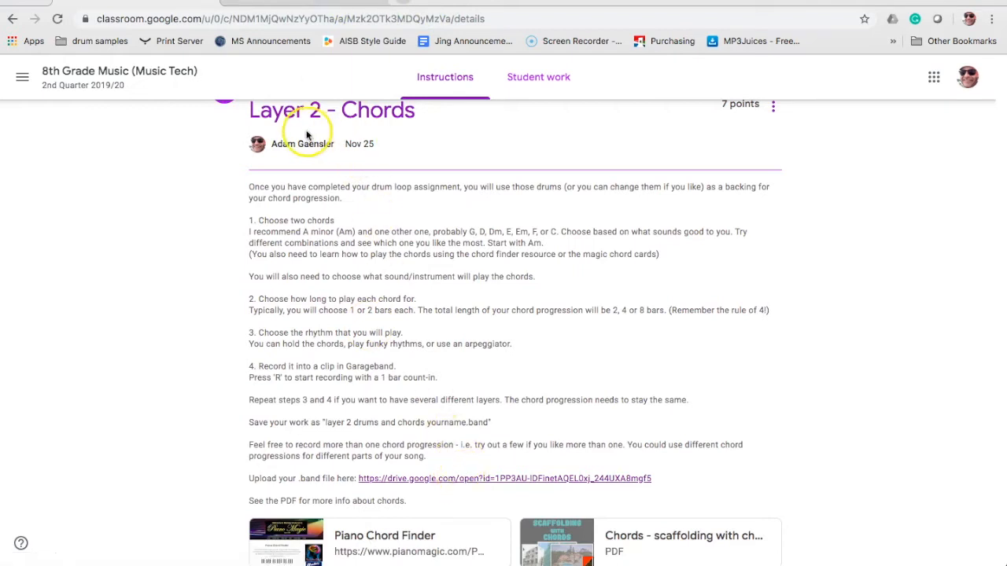
{"action": "left_click", "coordinate": [318, 2]}
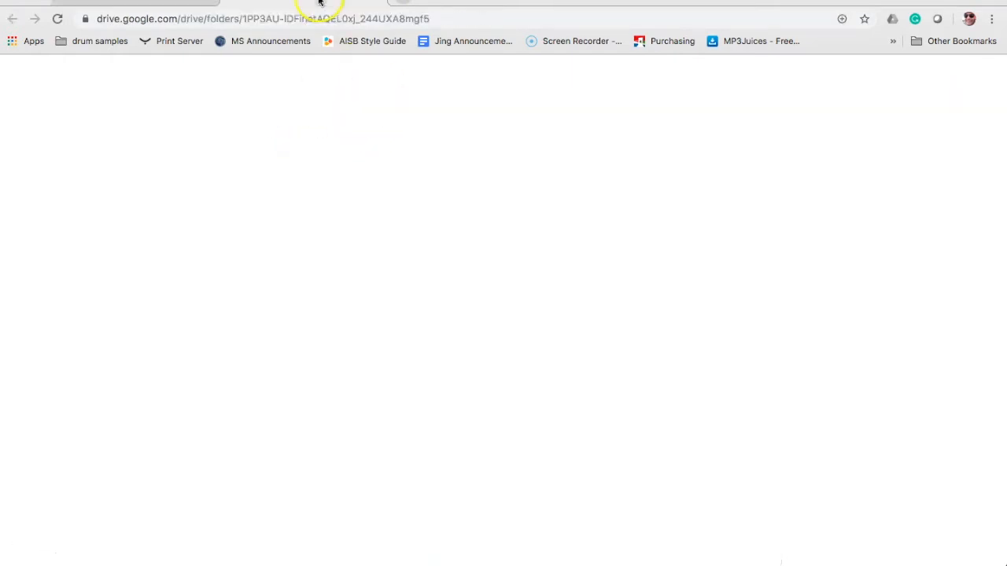
Upload the layer 2 chords 2019/20 .band file from Finder to the Drive folder, and return to GarageBand.
{"action": "key", "text": "super+Tab"}
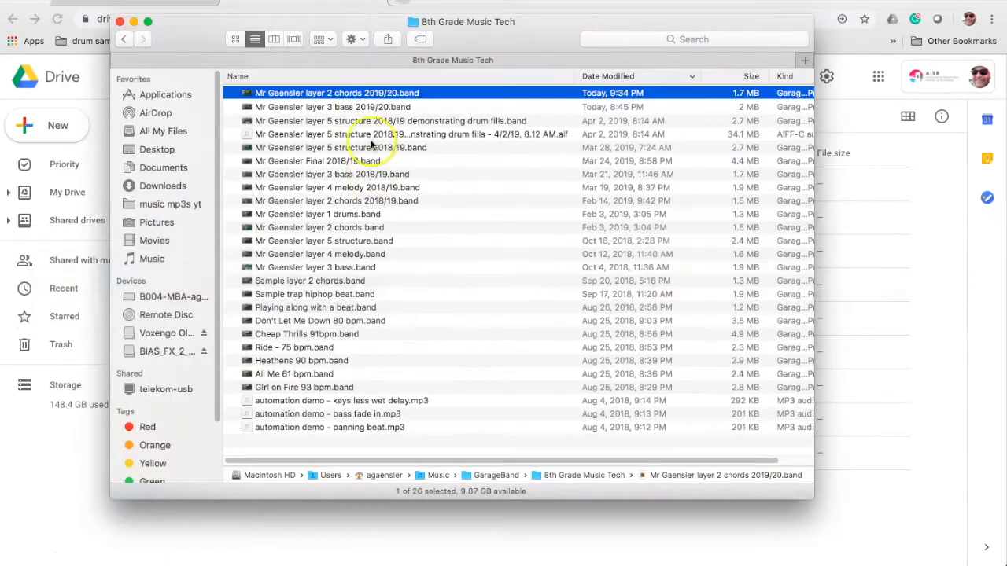
{"action": "left_click_drag", "start_coordinate": [337, 92], "coordinate": [600, 328]}
{"action": "key", "text": "super+Tab"}
{"action": "key", "text": "super+Tab"}
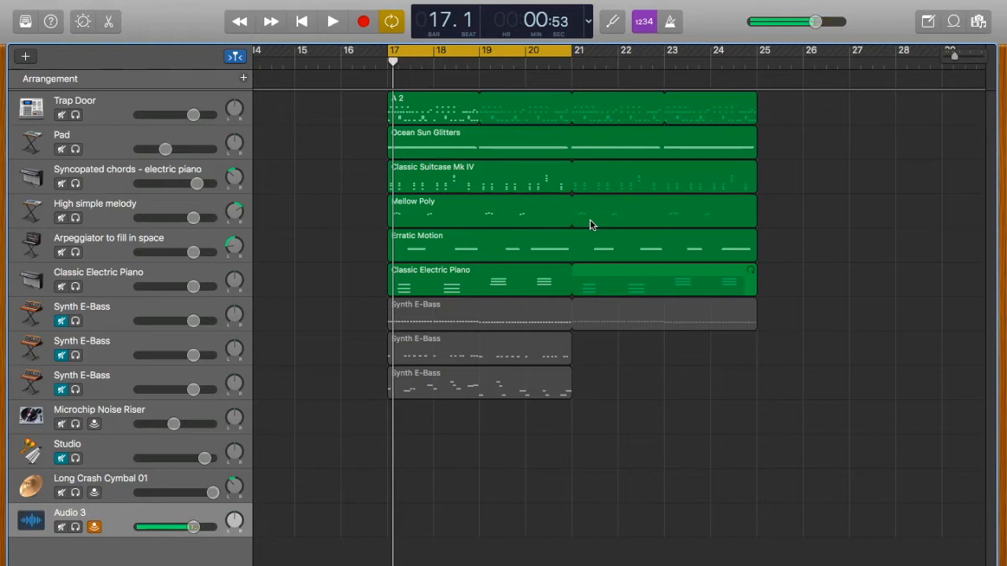
Add a new Software Instrument track to the project.
{"action": "left_click", "coordinate": [318, 59]}
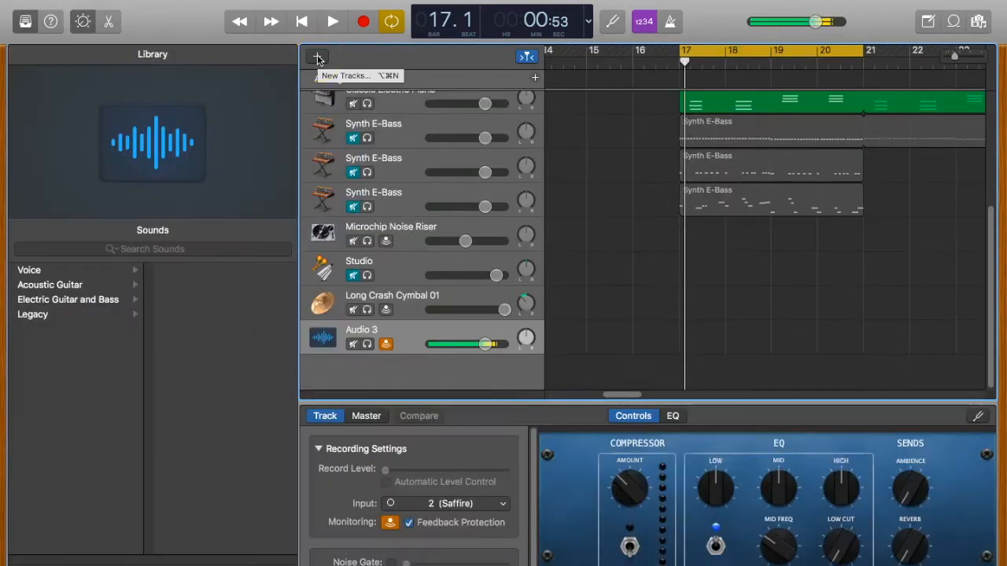
{"action": "left_click", "coordinate": [318, 58]}
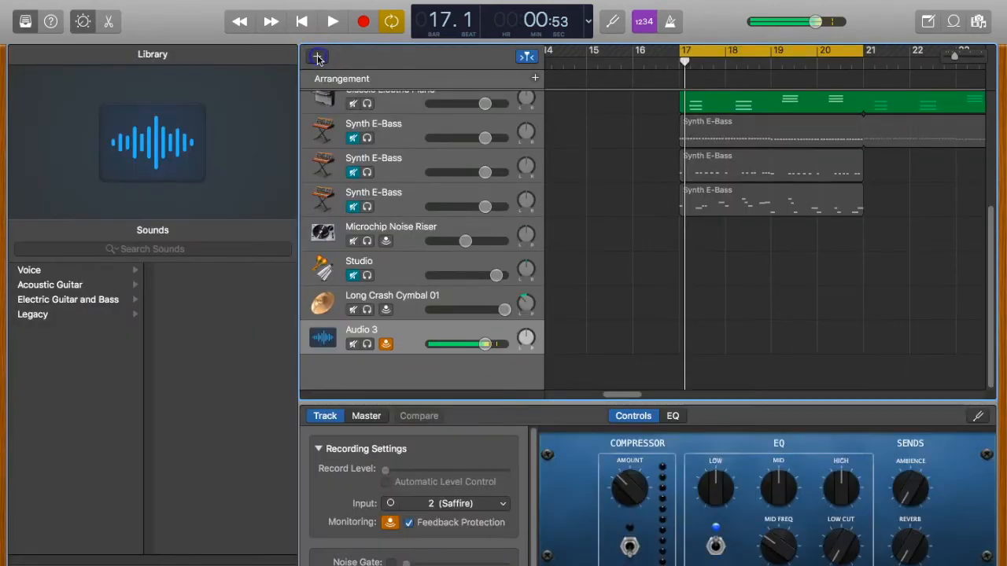
{"action": "left_click", "coordinate": [303, 122]}
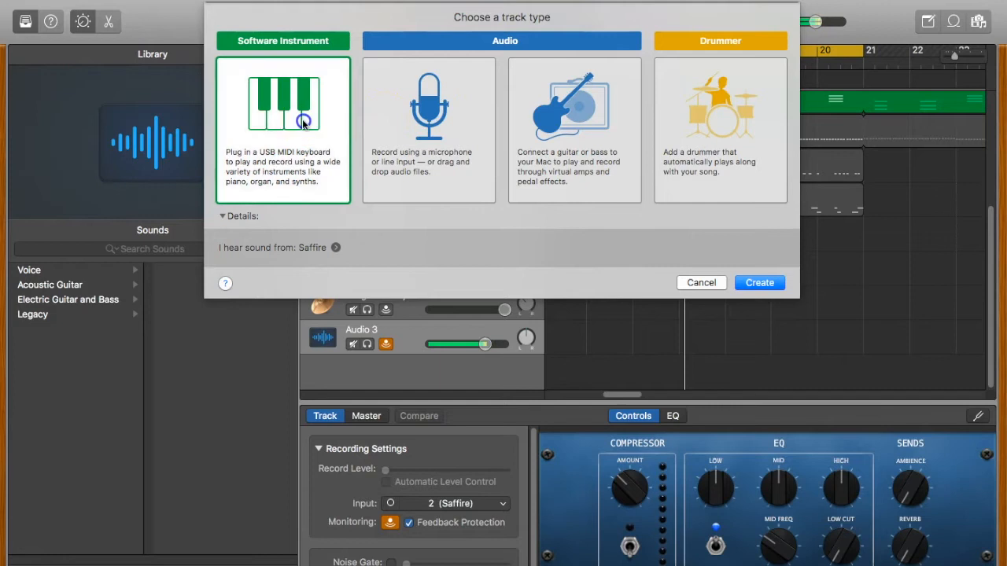
{"action": "double_click", "coordinate": [303, 122]}
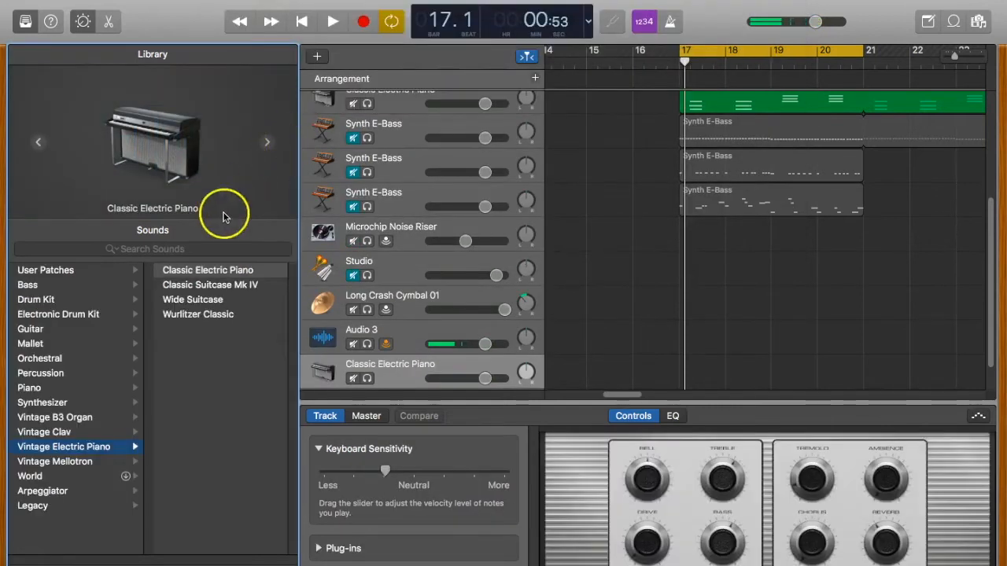
Try the Fingerstyle Bass and Liverpool Bass sounds on the new track.
{"action": "left_click", "coordinate": [68, 285]}
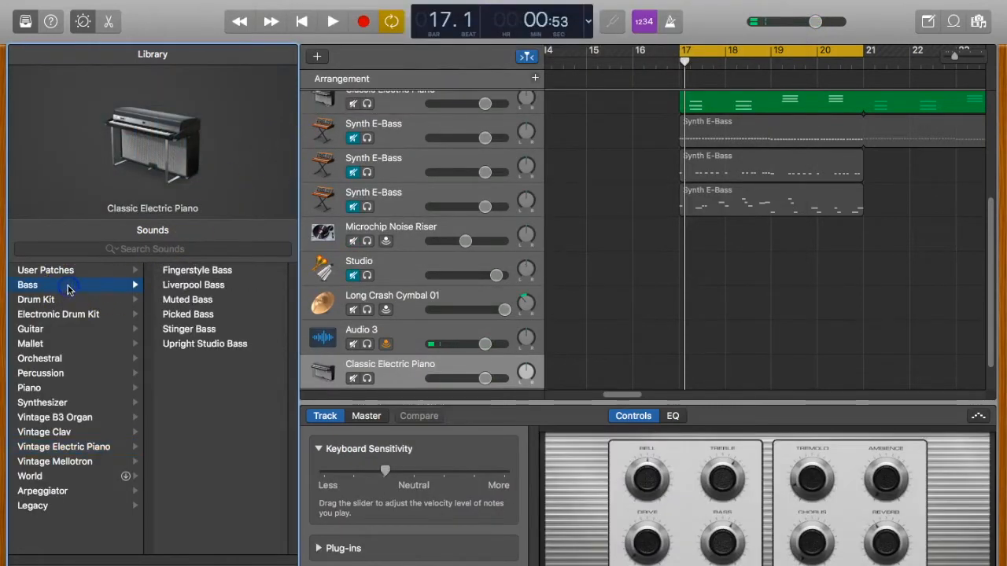
{"action": "left_click", "coordinate": [197, 271]}
{"action": "left_click", "coordinate": [197, 286]}
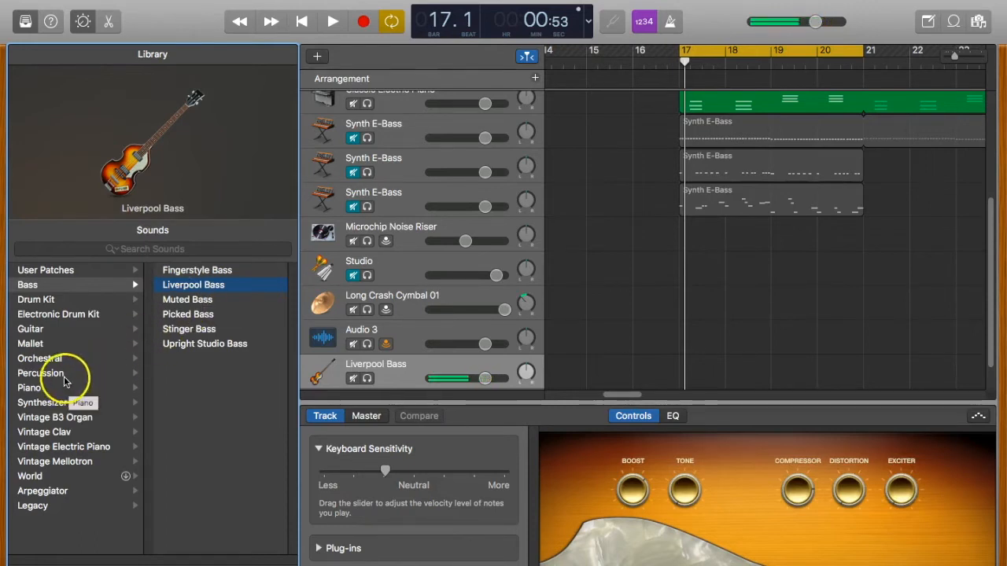
Try Jump Up Bass from the Synthesizer bass sounds and set the new track's sound to Retro Fuzz.
{"action": "left_click", "coordinate": [60, 404]}
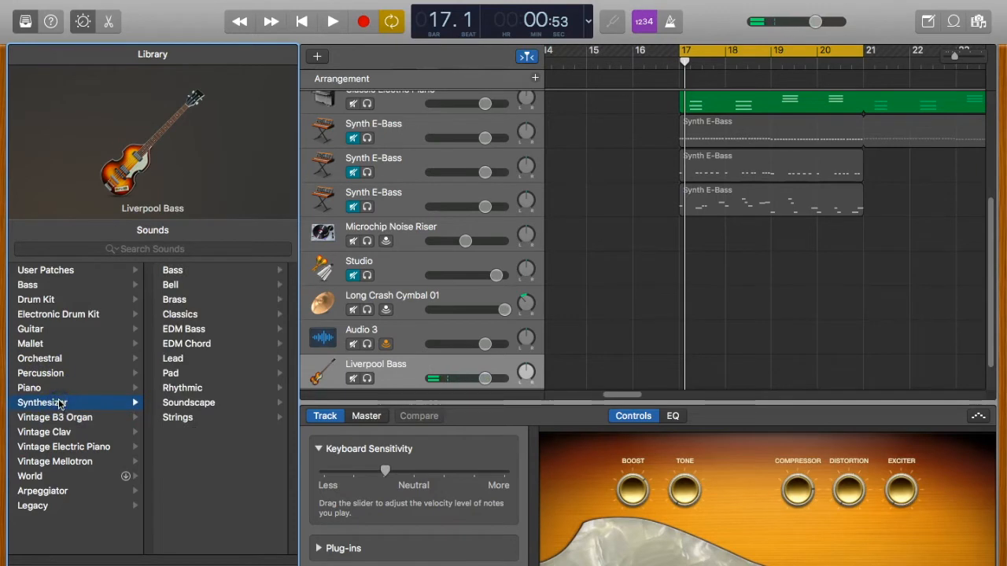
{"action": "left_click", "coordinate": [176, 270]}
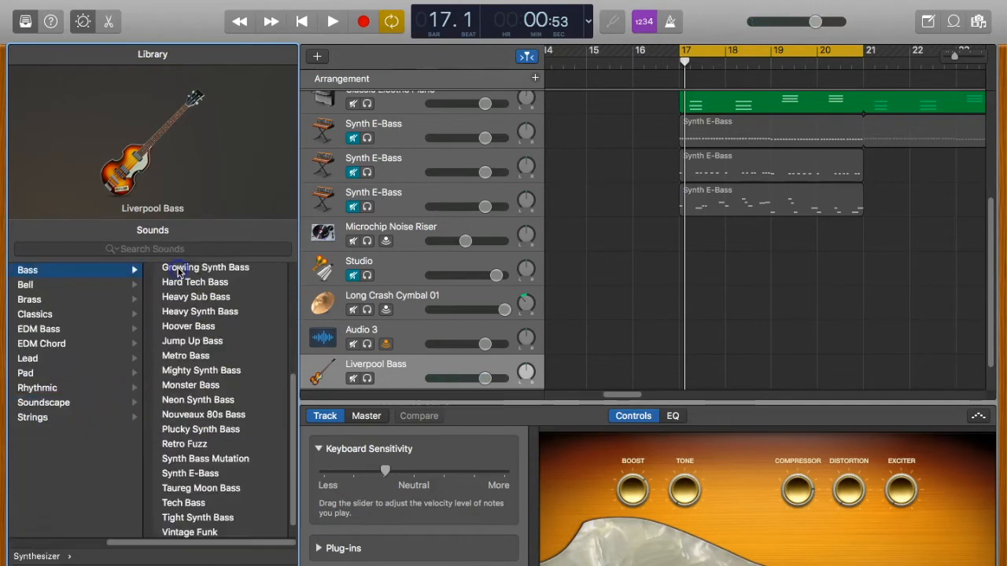
{"action": "left_click", "coordinate": [187, 342]}
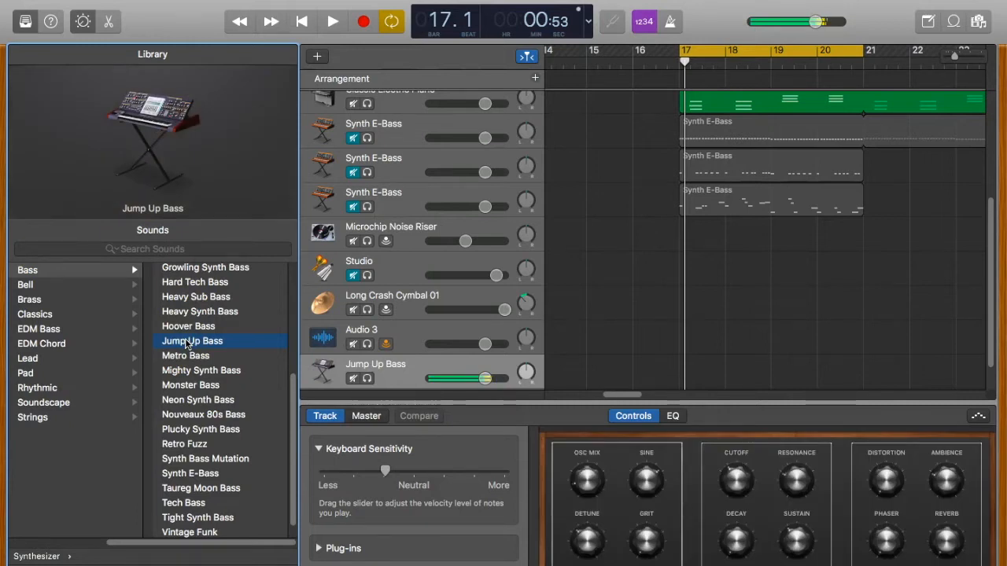
{"action": "left_click", "coordinate": [188, 444]}
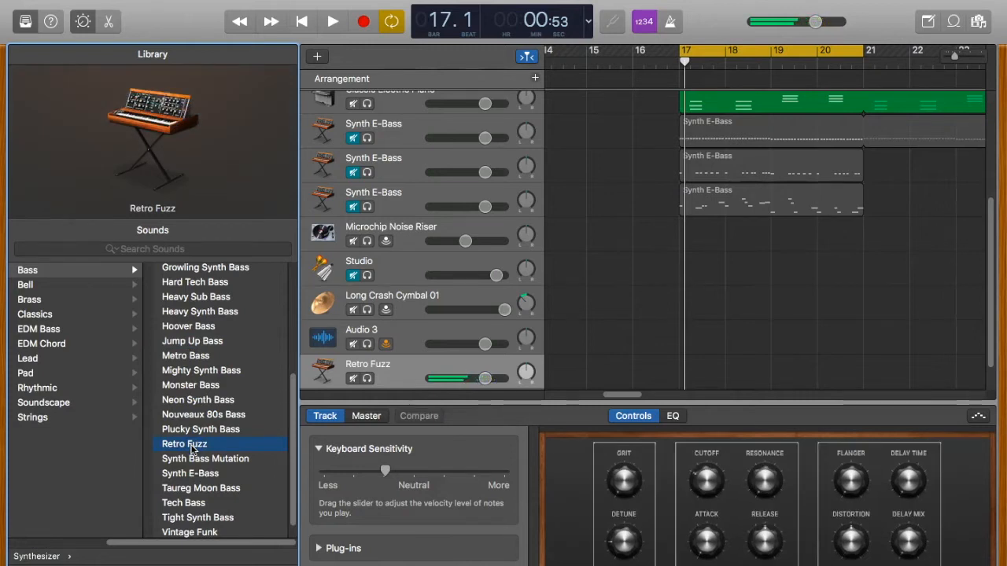
Duplicate the first Synth E-Bass track below Classic Electric Piano and select the empty copy.
{"action": "key", "text": "super+Tab"}
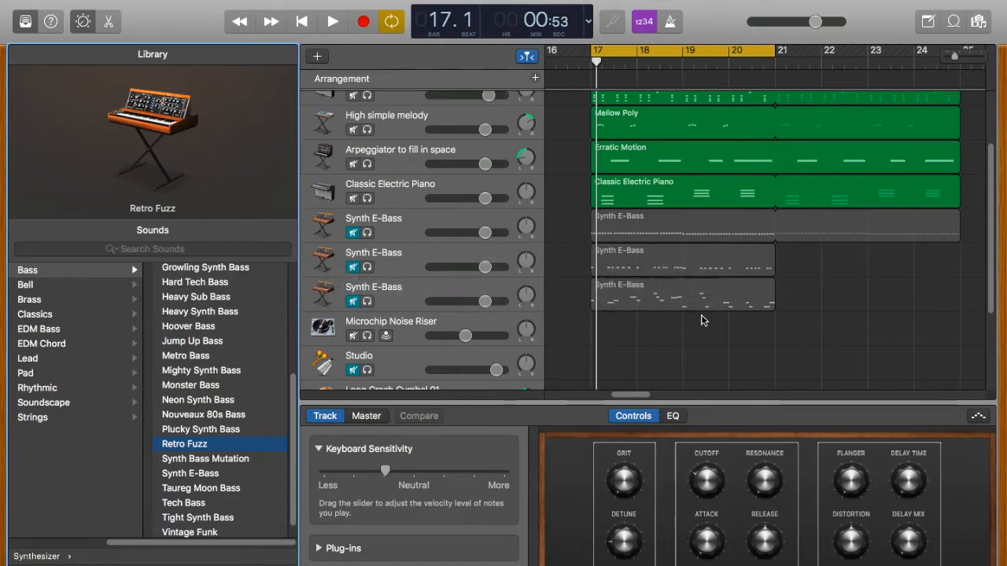
{"action": "scroll", "coordinate": [477, 303], "scroll_direction": "down", "scroll_amount": 5}
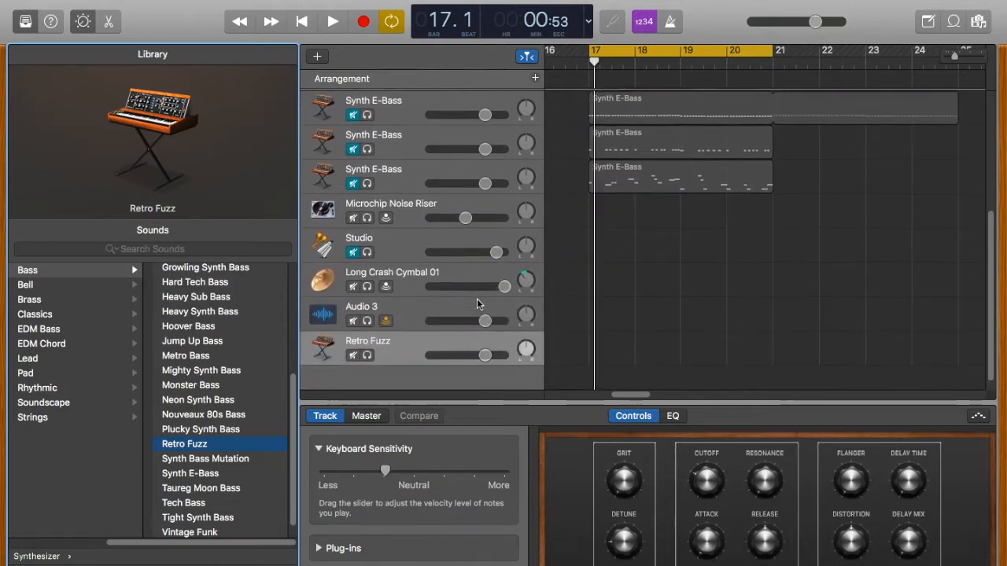
{"action": "scroll", "coordinate": [477, 303], "scroll_direction": "up", "scroll_amount": 4}
{"action": "scroll", "coordinate": [477, 303], "scroll_direction": "up", "scroll_amount": 1}
{"action": "left_click", "coordinate": [392, 201]}
{"action": "key", "text": "super+d"}
{"action": "left_click", "coordinate": [398, 233]}
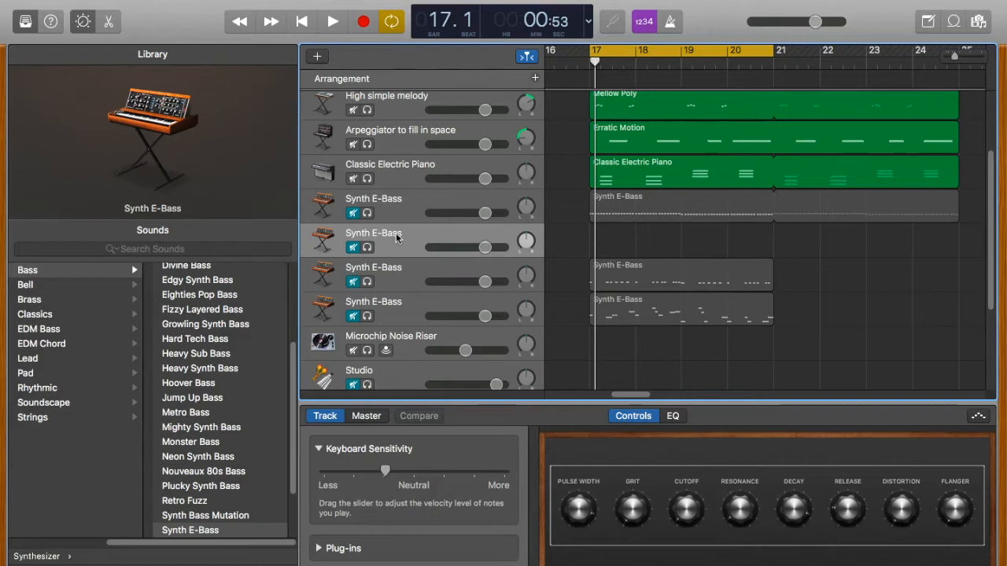
{"action": "scroll", "coordinate": [400, 236], "scroll_direction": "down", "scroll_amount": 2}
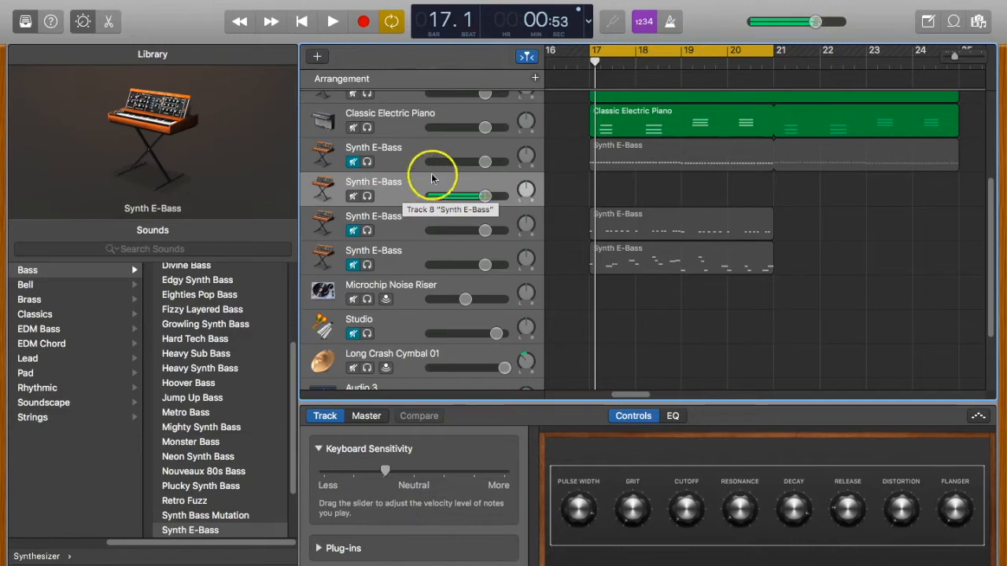
Play back the cycled chord progression from bar 17 with the Synth E-Bass tracks' existing parts muted.
{"action": "left_click", "coordinate": [405, 156]}
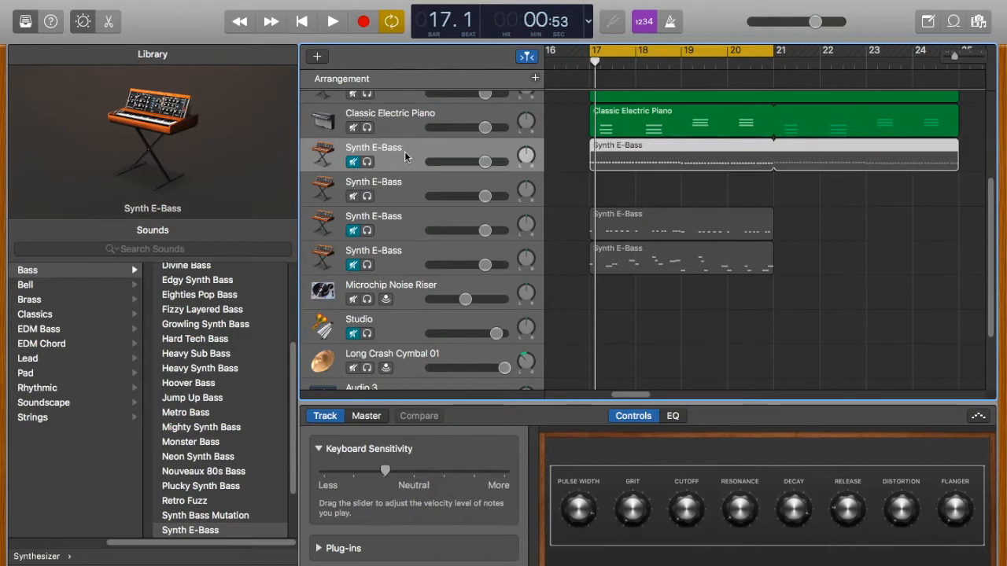
{"action": "left_click", "coordinate": [336, 23]}
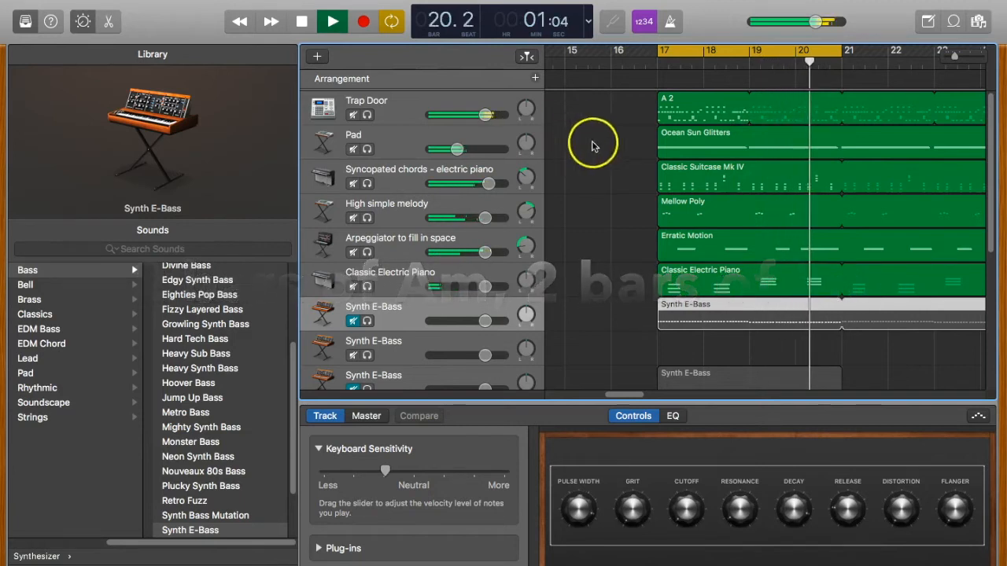
{"action": "key", "text": "space"}
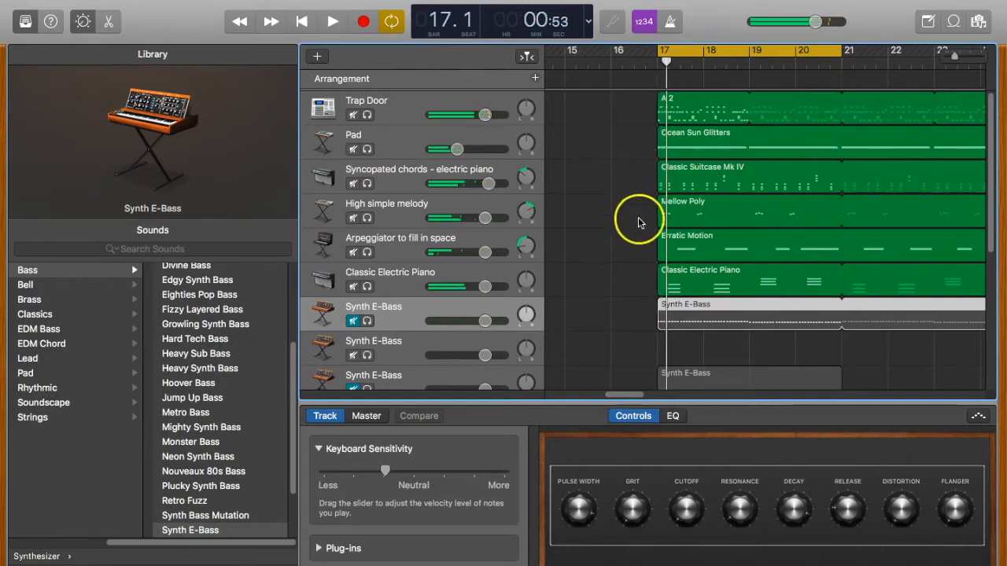
Record a bass line on the empty duplicate Synth E-Bass track over cycled bars 17 to 20, and stop playback.
{"action": "left_click", "coordinate": [416, 342]}
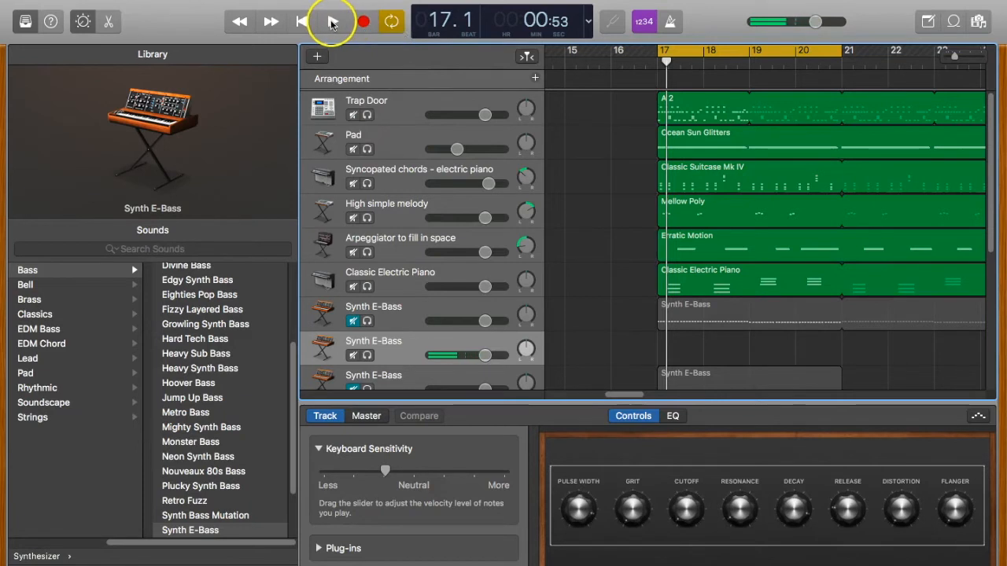
{"action": "left_click", "coordinate": [362, 24]}
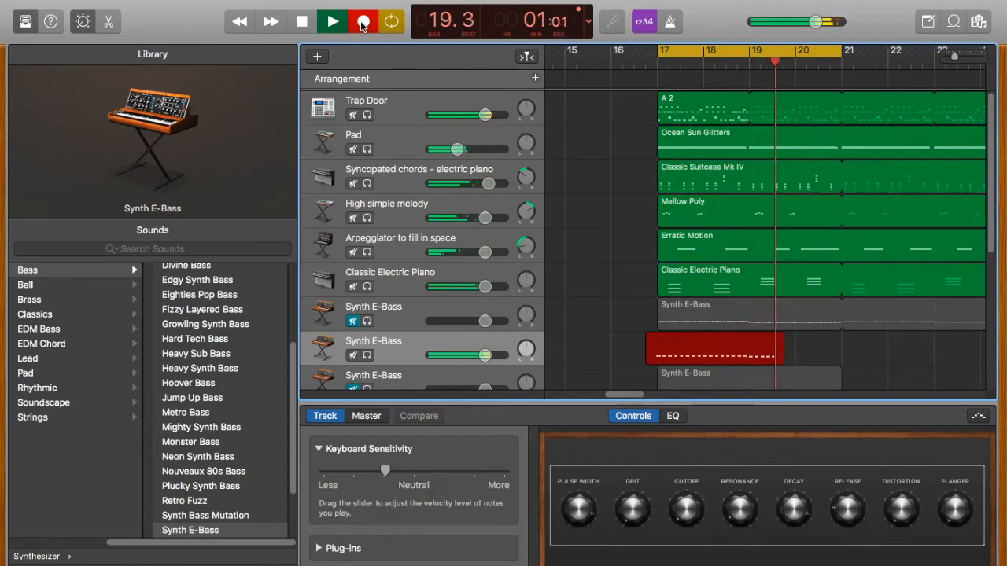
{"action": "left_click", "coordinate": [363, 24]}
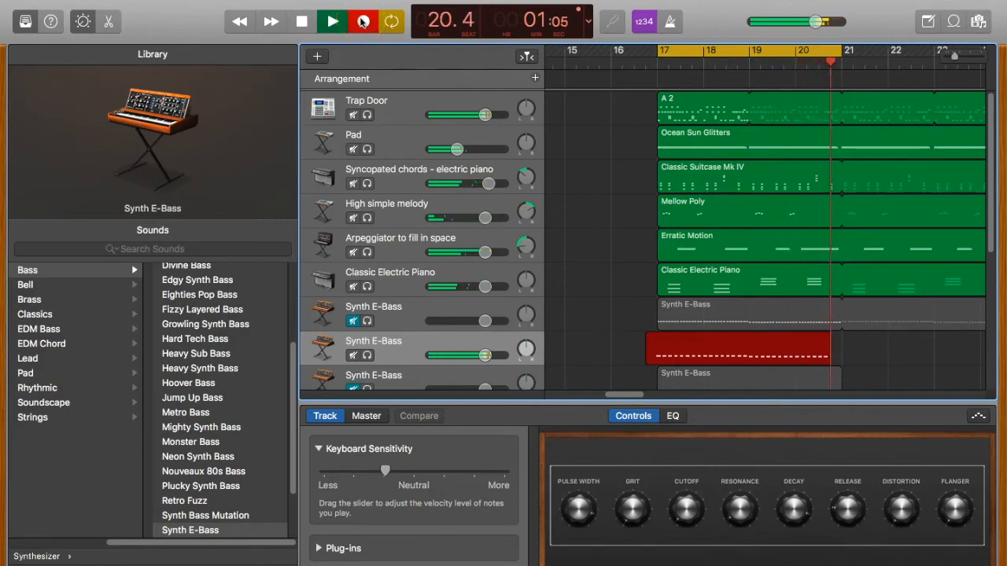
{"action": "left_click", "coordinate": [363, 22]}
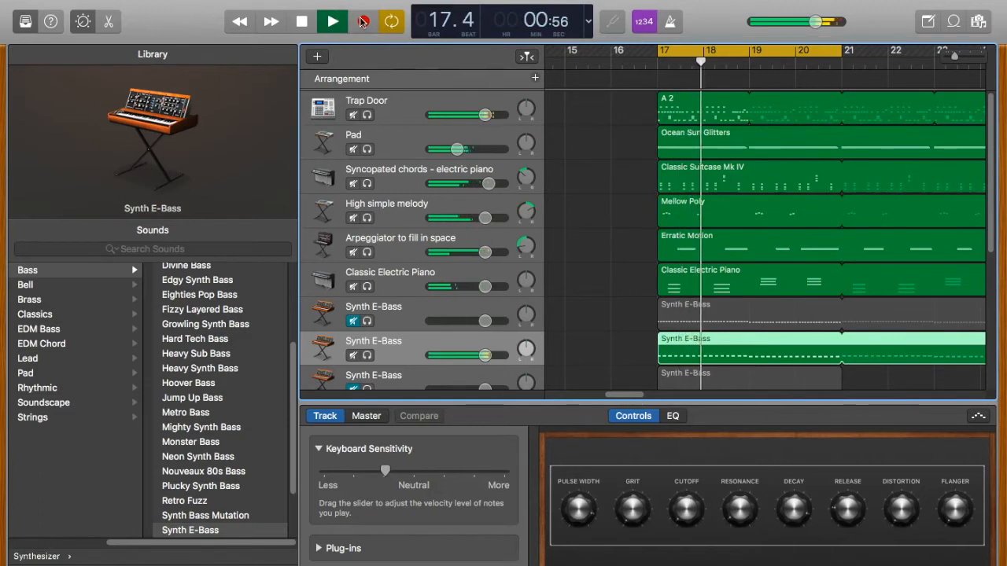
{"action": "key", "text": "space"}
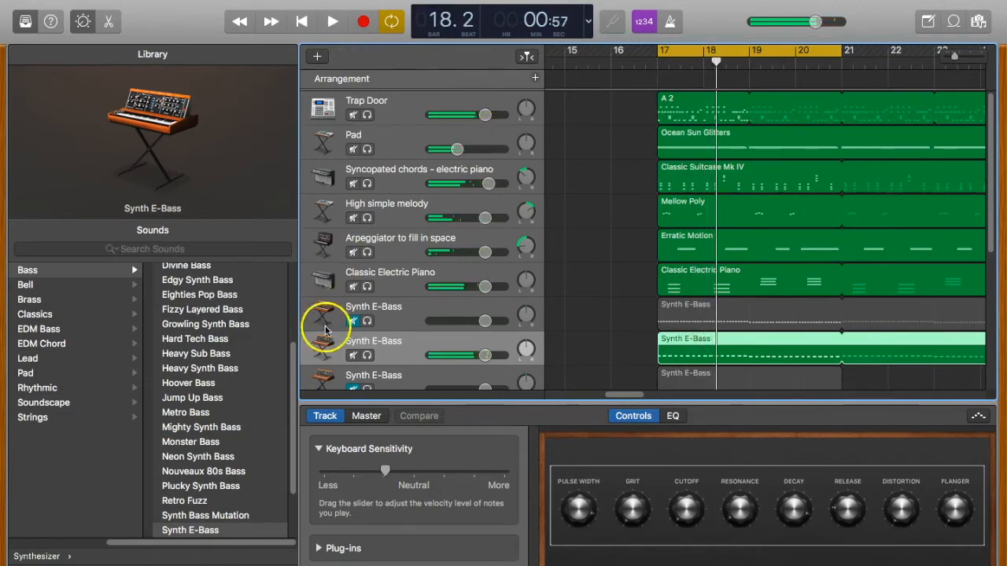
Mute the newly recorded Synth E-Bass track, then unmute and select the first Synth E-Bass track.
{"action": "left_click", "coordinate": [353, 356]}
{"action": "left_click", "coordinate": [354, 321]}
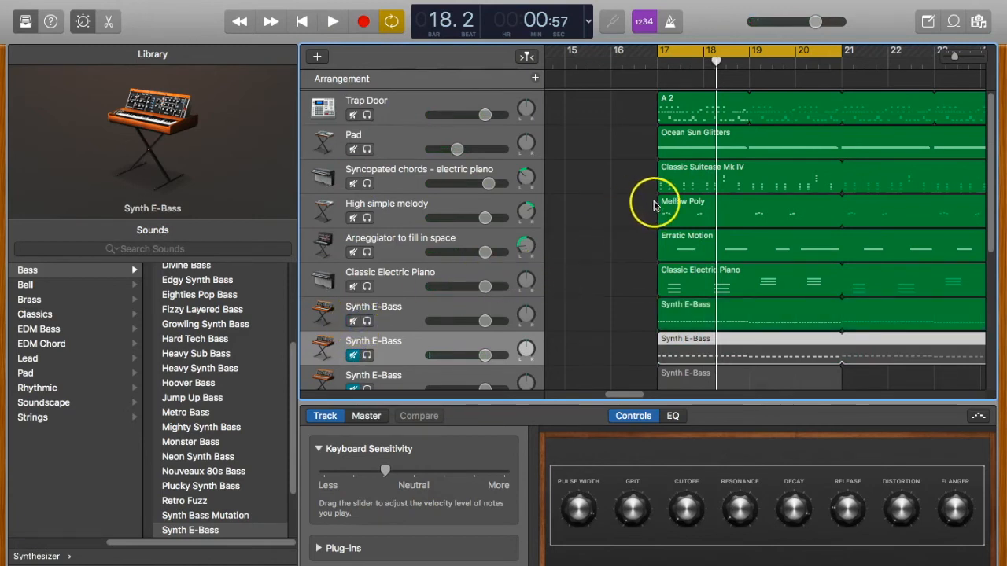
{"action": "left_click", "coordinate": [400, 315]}
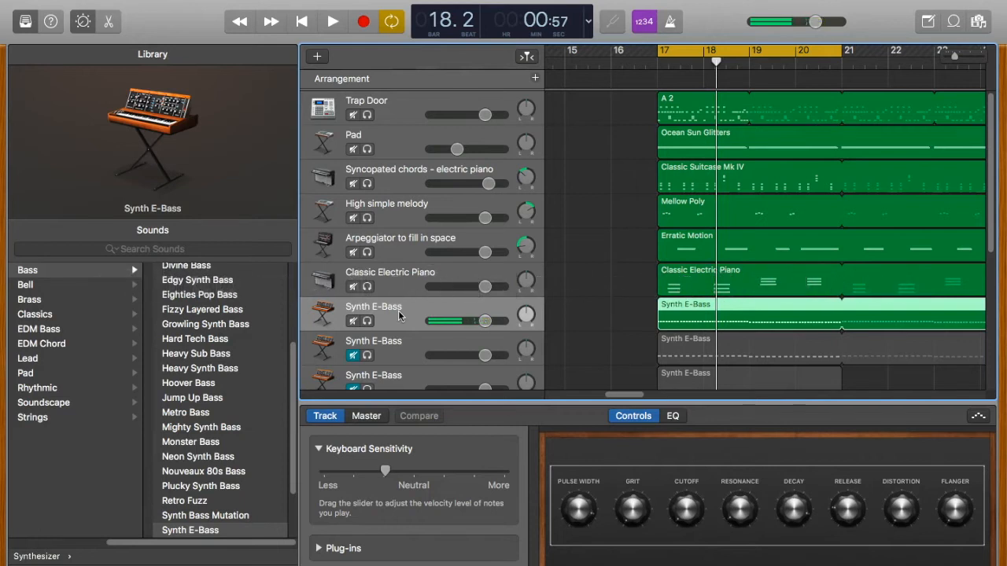
Play back the cycled section to hear the first Synth E-Bass line with the chords, and stop playback.
{"action": "key", "text": "space"}
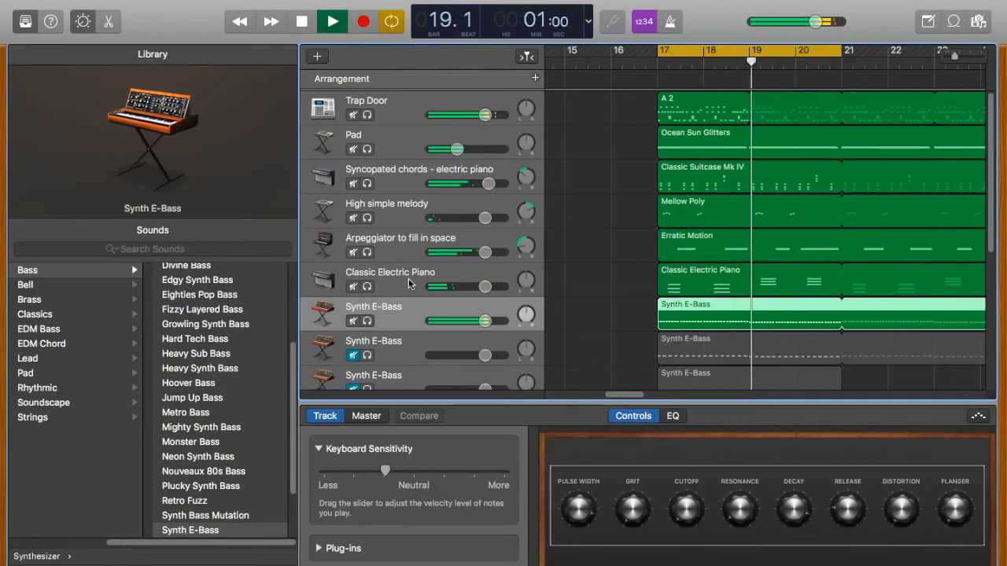
{"action": "left_click", "coordinate": [406, 306]}
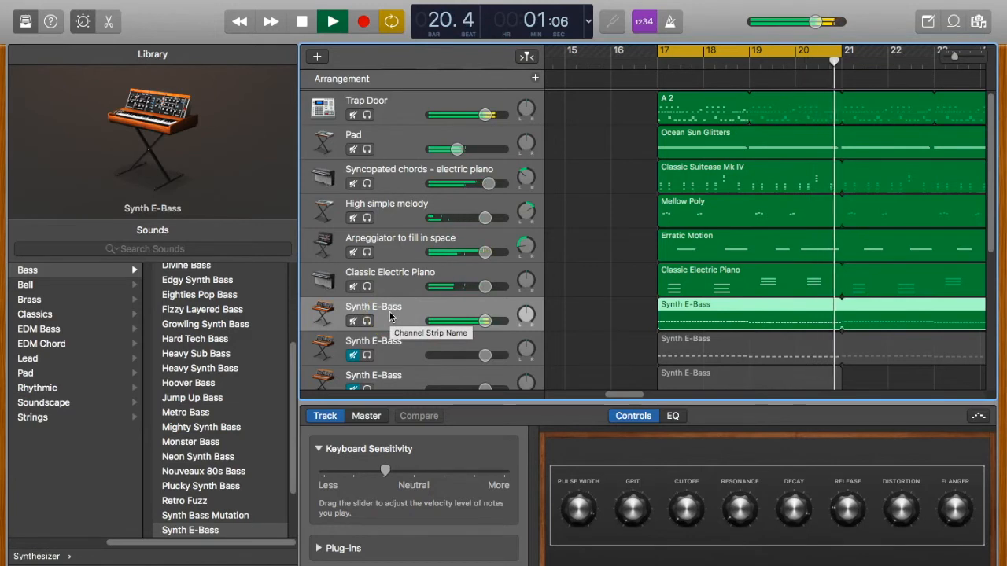
{"action": "key", "text": "space"}
{"action": "scroll", "coordinate": [389, 316], "scroll_direction": "down", "scroll_amount": 2}
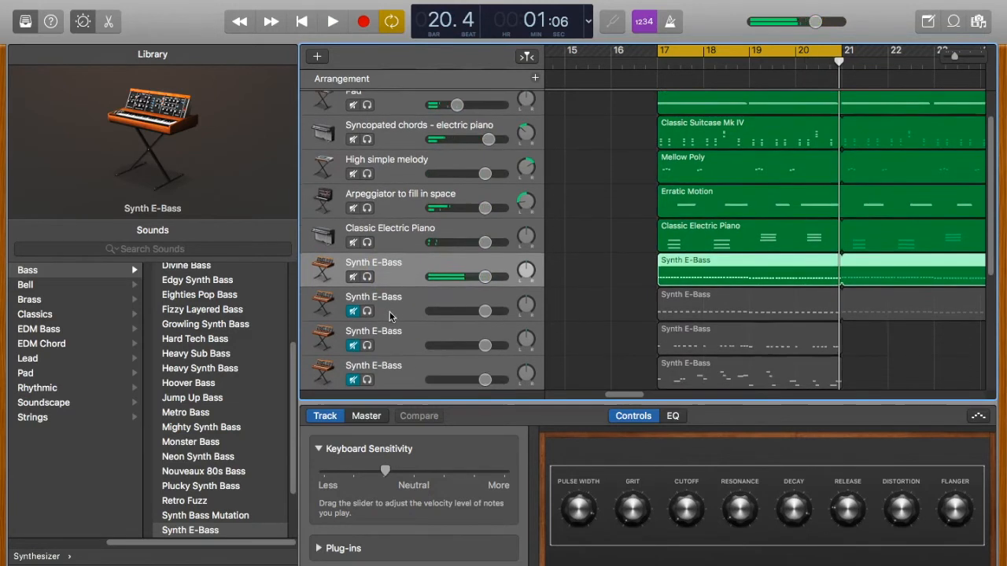
Mute the first Synth E-Bass track, unmute and select the fourth, and play back its line over the cycled chords.
{"action": "scroll", "coordinate": [389, 311], "scroll_direction": "down", "scroll_amount": 1}
{"action": "left_click", "coordinate": [376, 307]}
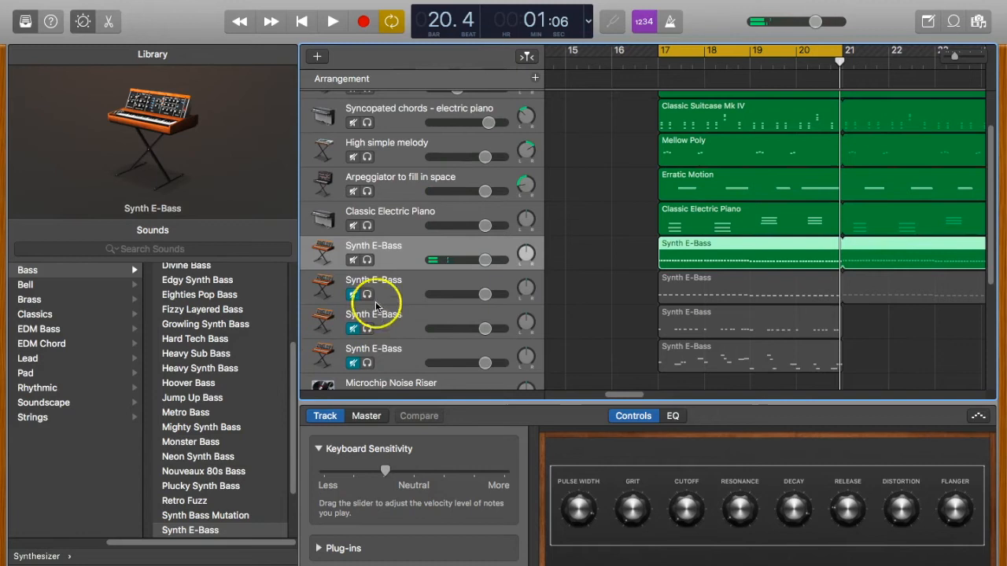
{"action": "left_click", "coordinate": [354, 261]}
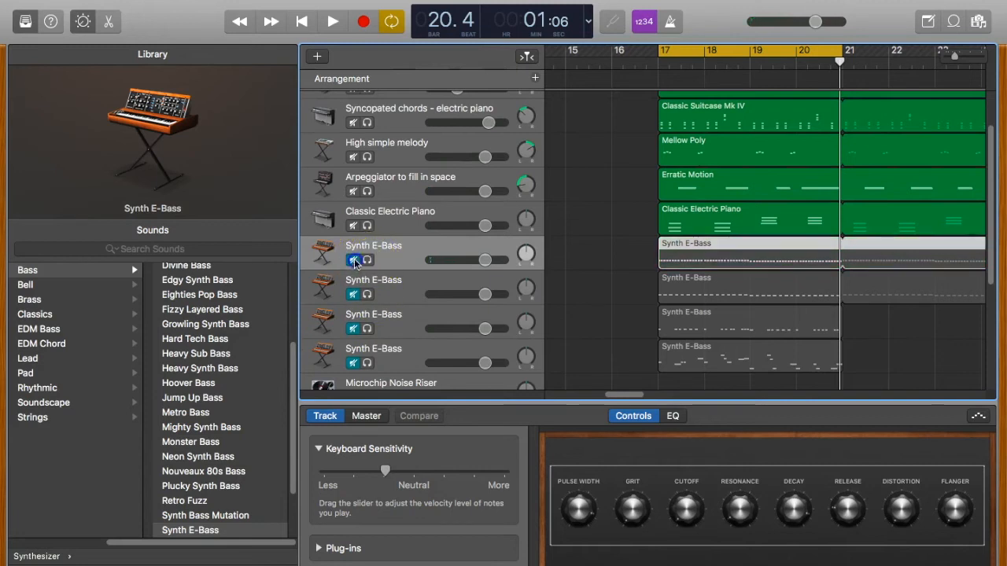
{"action": "left_click", "coordinate": [354, 364]}
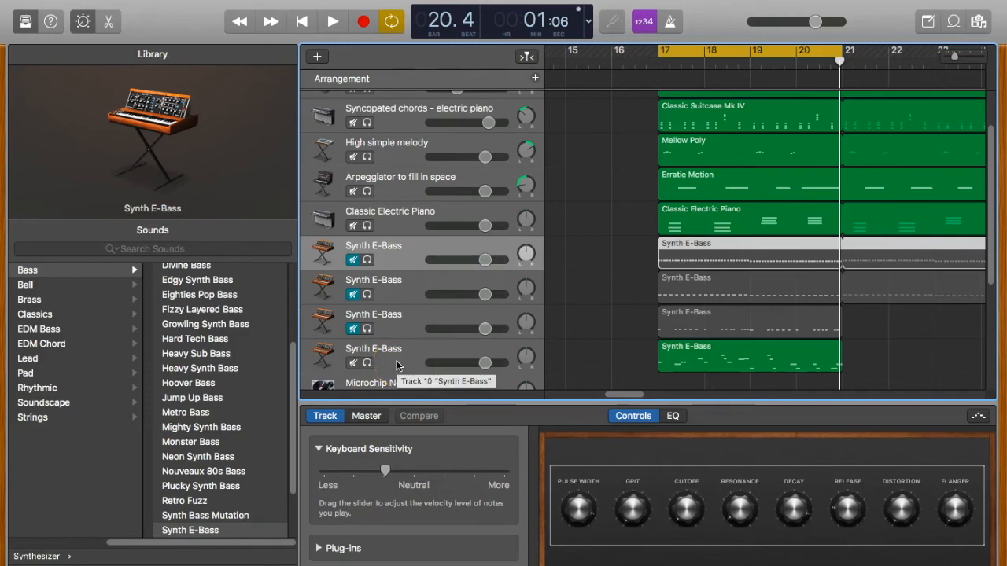
{"action": "left_click", "coordinate": [386, 366]}
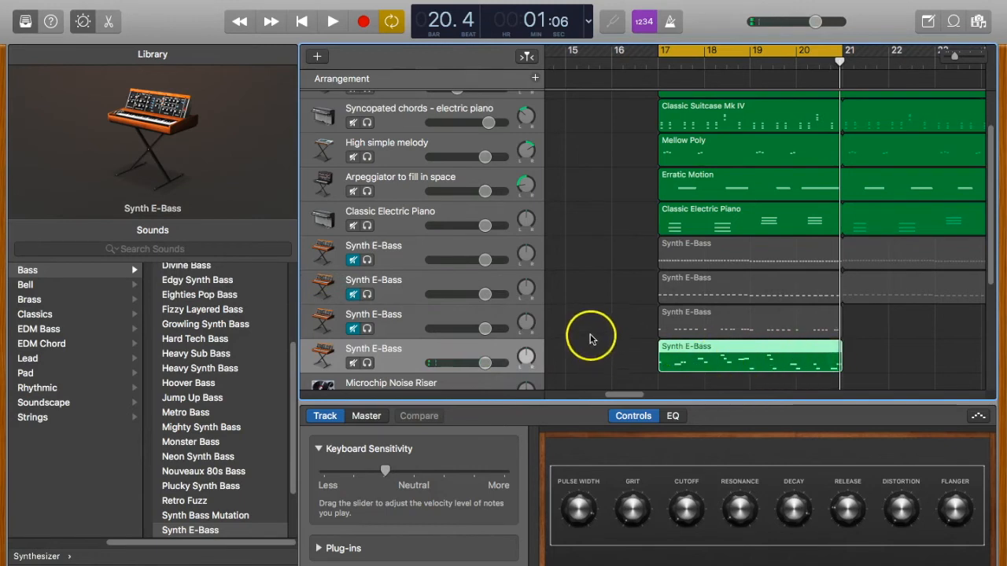
{"action": "key", "text": "space"}
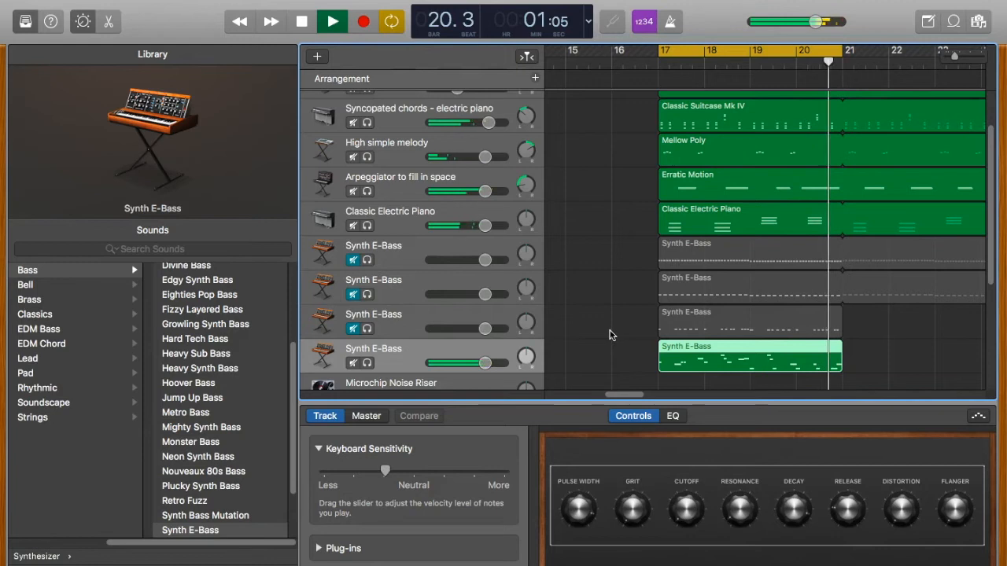
{"action": "key", "text": "space"}
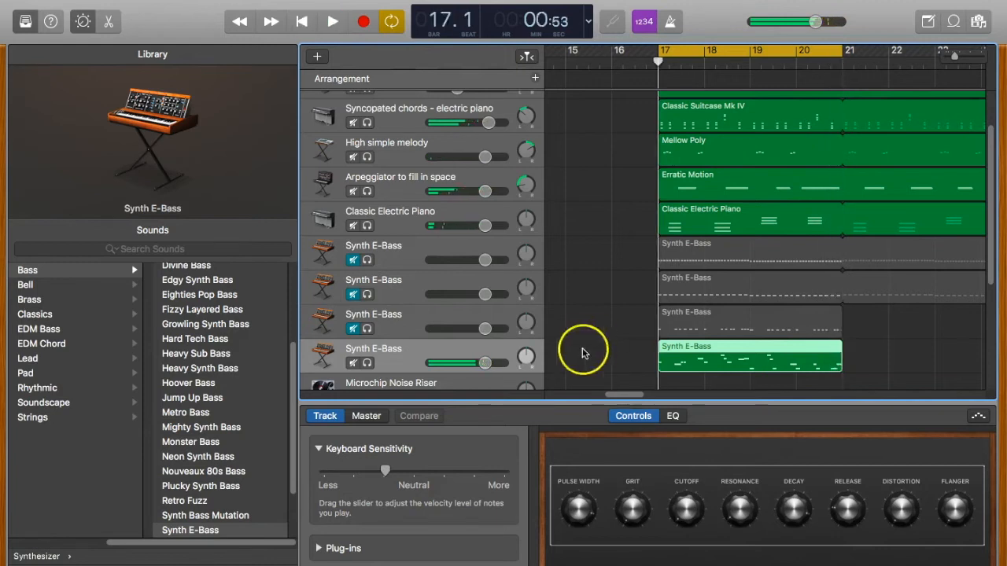
Compare the first and fourth Synth E-Bass lines by alternating their mutes during playback, leaving the first one unmuted.
{"action": "left_click", "coordinate": [353, 363]}
{"action": "left_click", "coordinate": [353, 260]}
{"action": "key", "text": "space"}
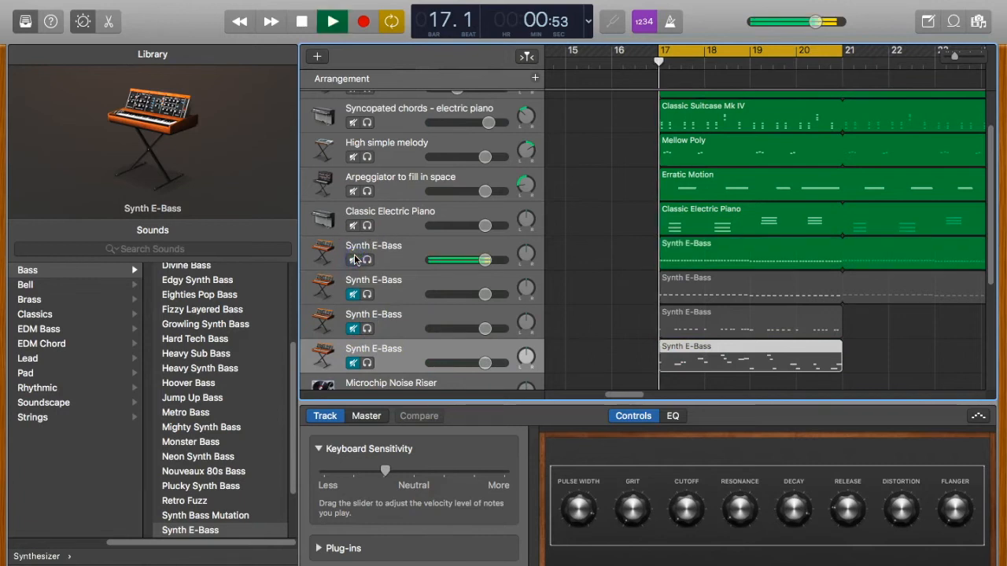
{"action": "key", "text": "space"}
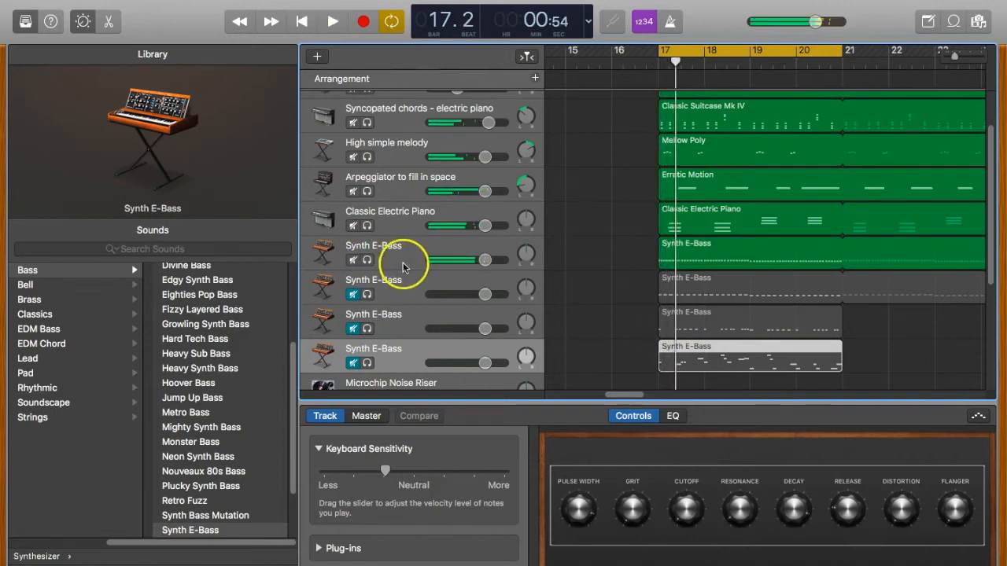
{"action": "left_click", "coordinate": [353, 363]}
{"action": "left_click", "coordinate": [353, 260]}
{"action": "key", "text": "space"}
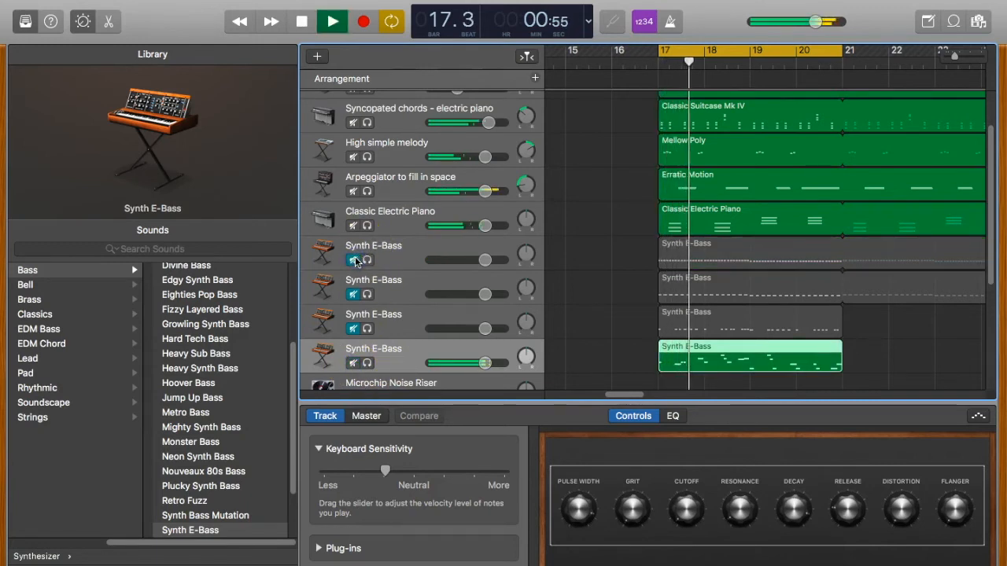
{"action": "left_click", "coordinate": [353, 260]}
{"action": "left_click", "coordinate": [353, 362]}
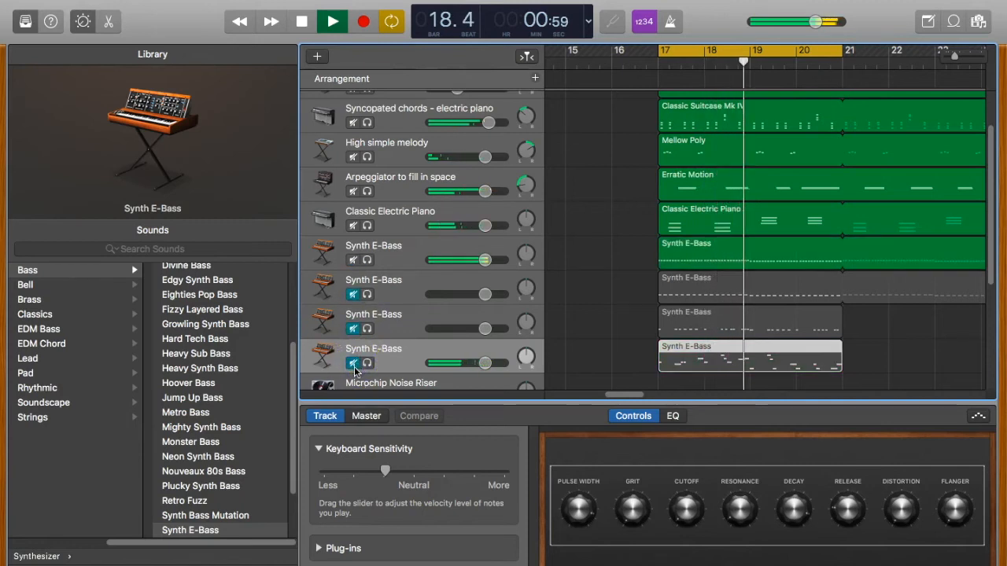
{"action": "key", "text": "space"}
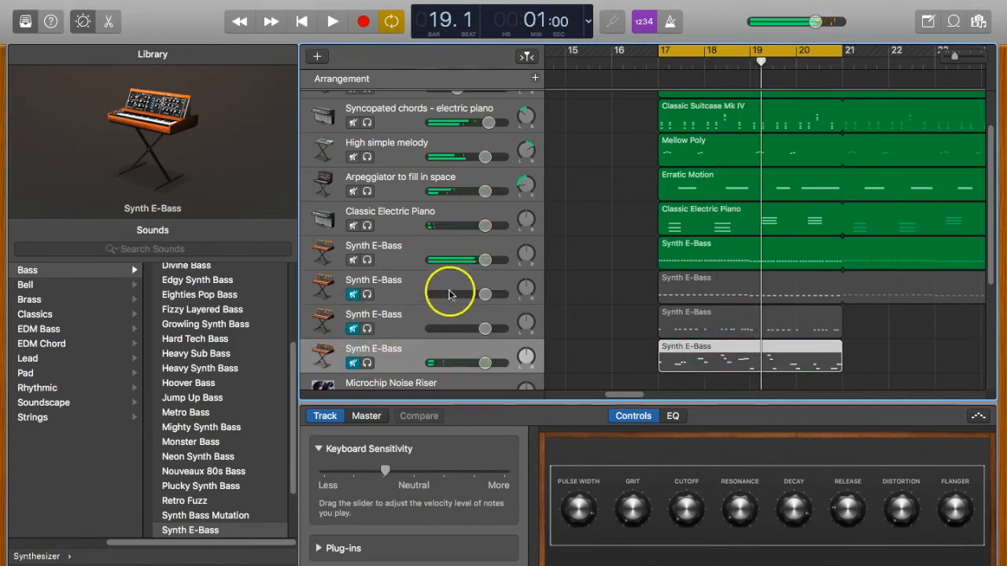
Select and unmute the third Synth E-Bass track and mute the first one.
{"action": "left_click", "coordinate": [413, 319]}
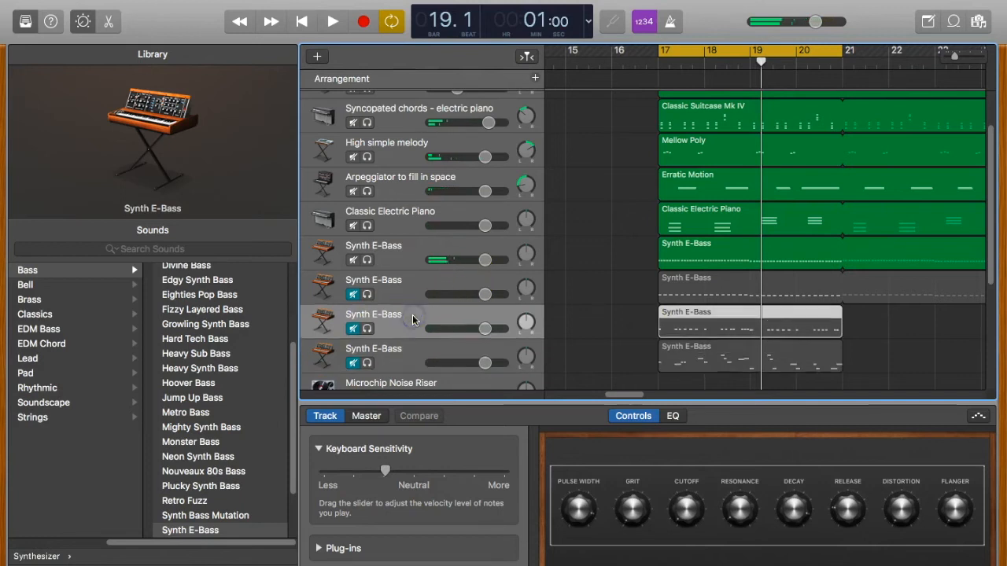
{"action": "left_click", "coordinate": [353, 329]}
{"action": "left_click", "coordinate": [353, 259]}
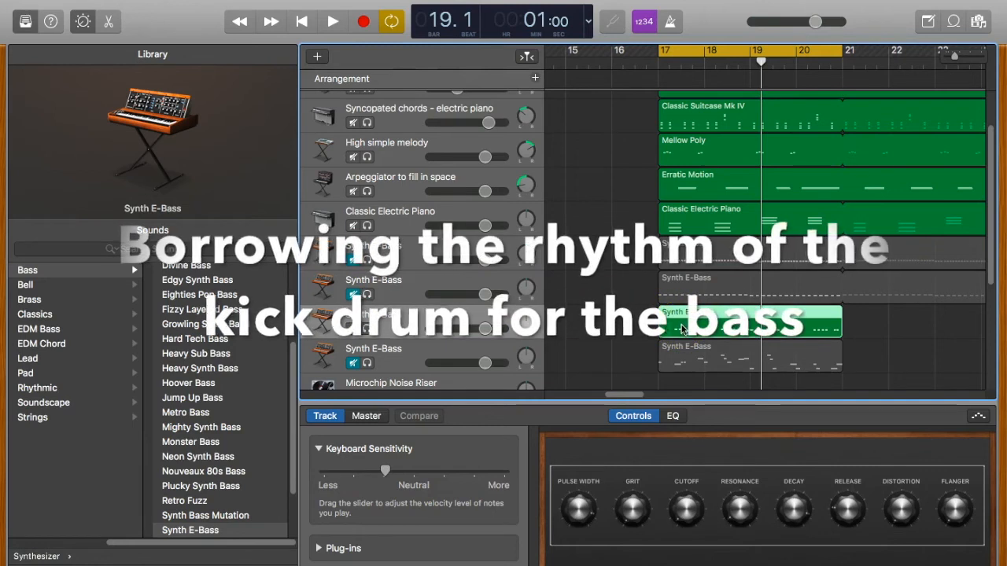
Solo the Trap Door drum track, play back its pattern on its own, and stop playback.
{"action": "scroll", "coordinate": [674, 236], "scroll_direction": "up", "scroll_amount": 3}
{"action": "left_click", "coordinate": [368, 116]}
{"action": "key", "text": "space"}
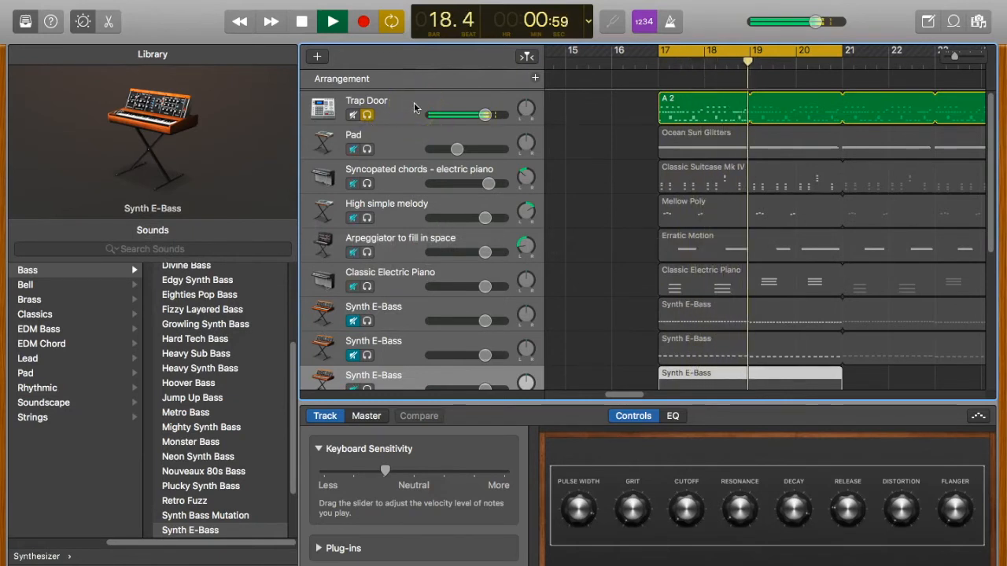
{"action": "key", "text": "space"}
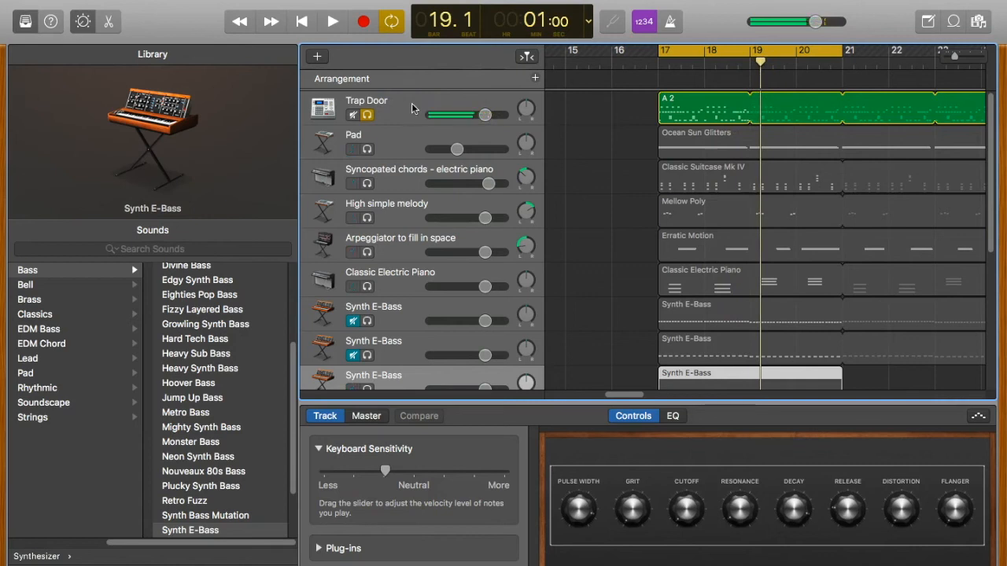
Open the Trap Door drum region in the Piano Roll and copy its two-bar kick drum notes on C1.
{"action": "double_click", "coordinate": [686, 100]}
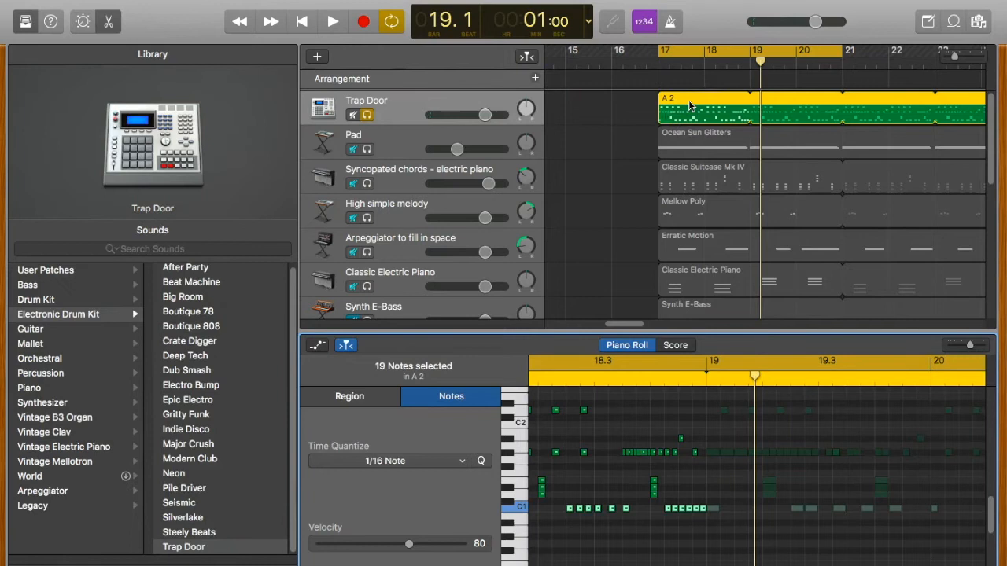
{"action": "scroll", "coordinate": [573, 488], "scroll_direction": "left", "scroll_amount": 5}
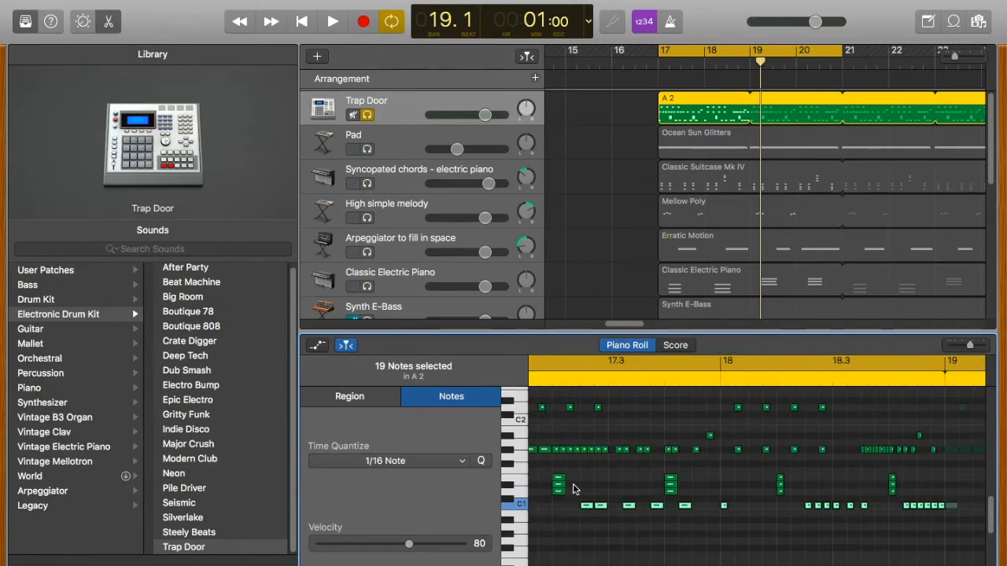
{"action": "scroll", "coordinate": [574, 489], "scroll_direction": "left", "scroll_amount": 4}
{"action": "left_click_drag", "start_coordinate": [592, 500], "coordinate": [790, 518]}
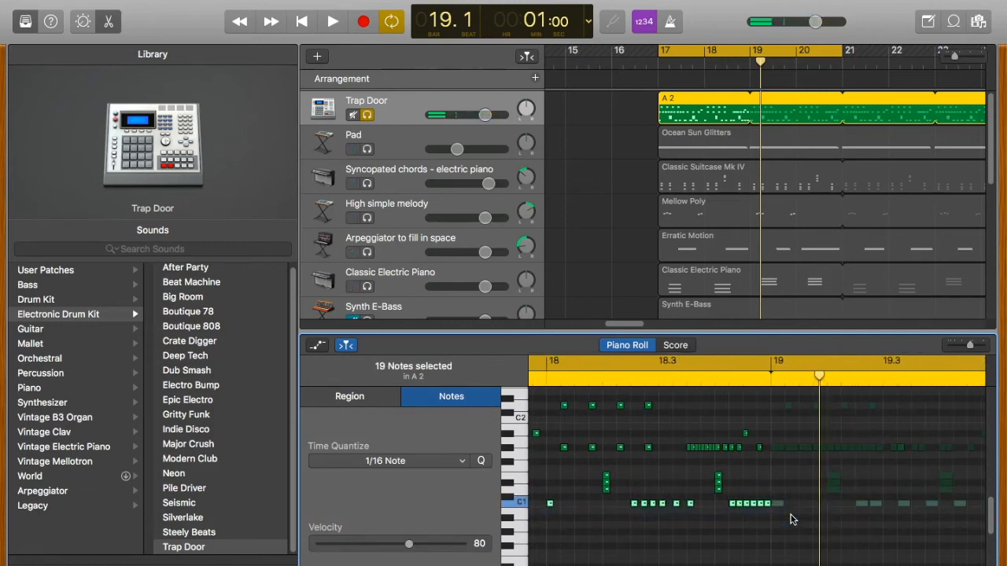
Delete the existing region from the third Synth E-Bass track and turn off solo on the Trap Door track.
{"action": "scroll", "coordinate": [715, 232], "scroll_direction": "down", "scroll_amount": 6}
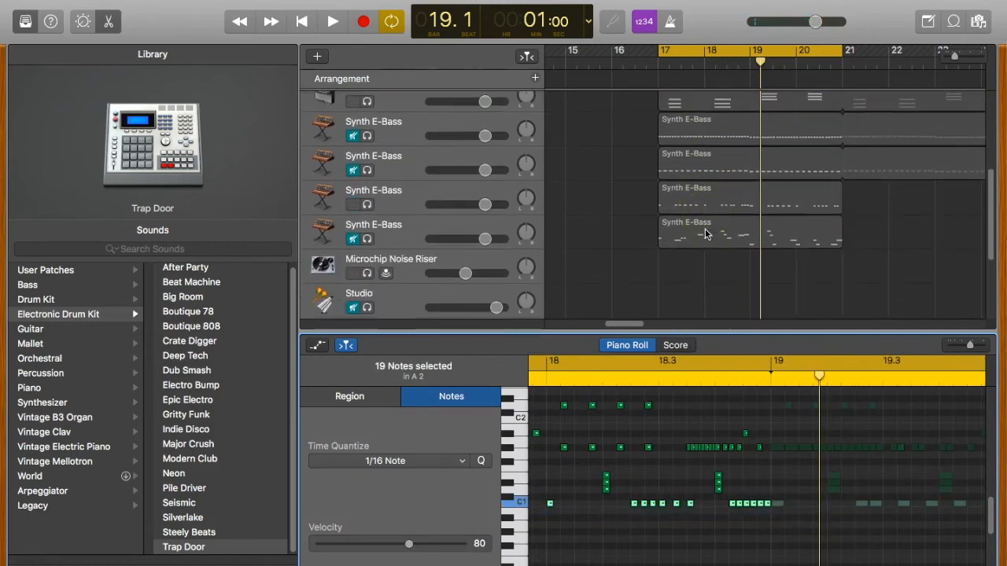
{"action": "left_click_drag", "start_coordinate": [667, 185], "coordinate": [686, 202]}
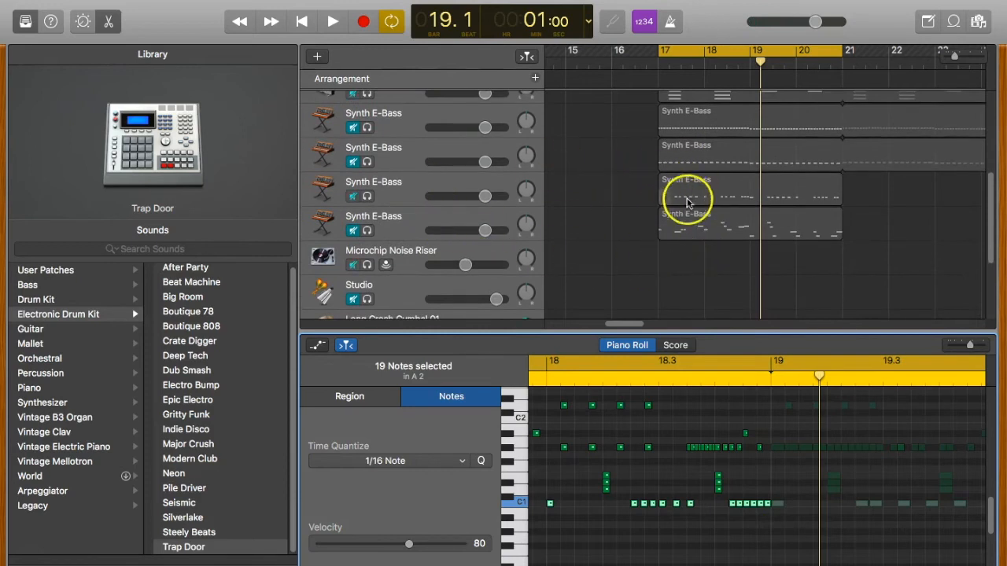
{"action": "key", "text": "Delete"}
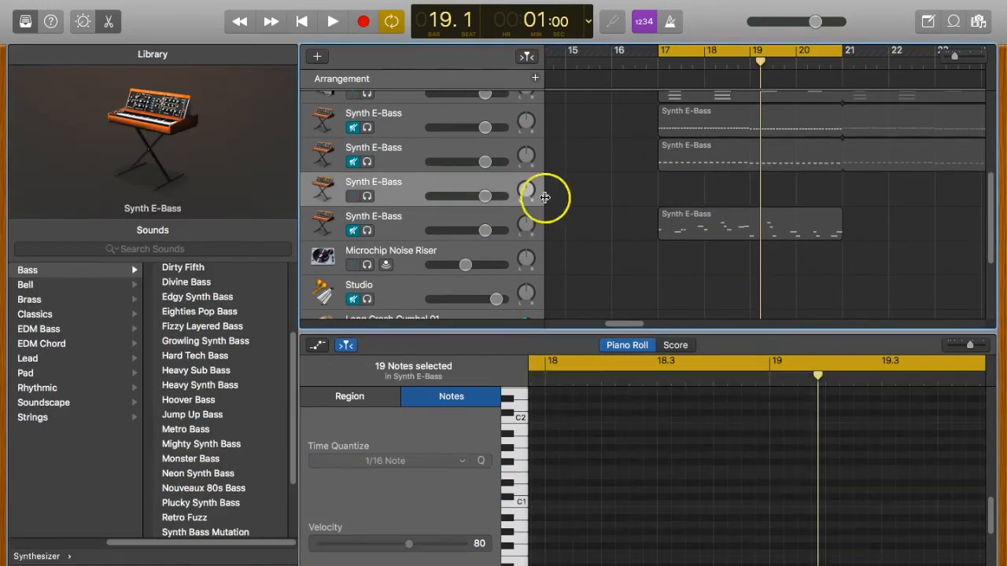
{"action": "scroll", "coordinate": [381, 178], "scroll_direction": "up", "scroll_amount": 8}
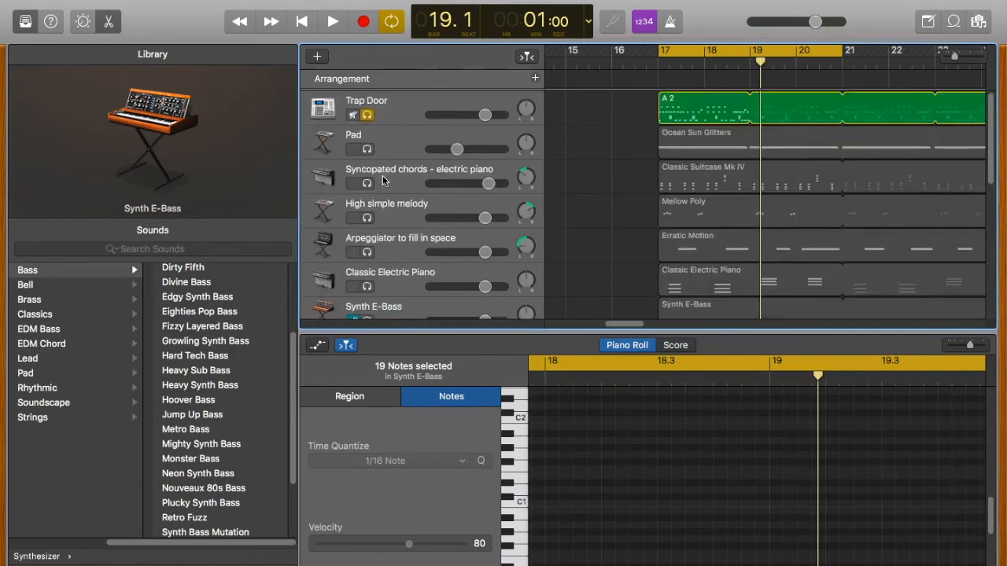
{"action": "left_click", "coordinate": [366, 113]}
Create an empty MIDI region on the third Synth E-Bass track covering bars 17 to 20, and unmute the track.
{"action": "scroll", "coordinate": [384, 214], "scroll_direction": "down", "scroll_amount": 5}
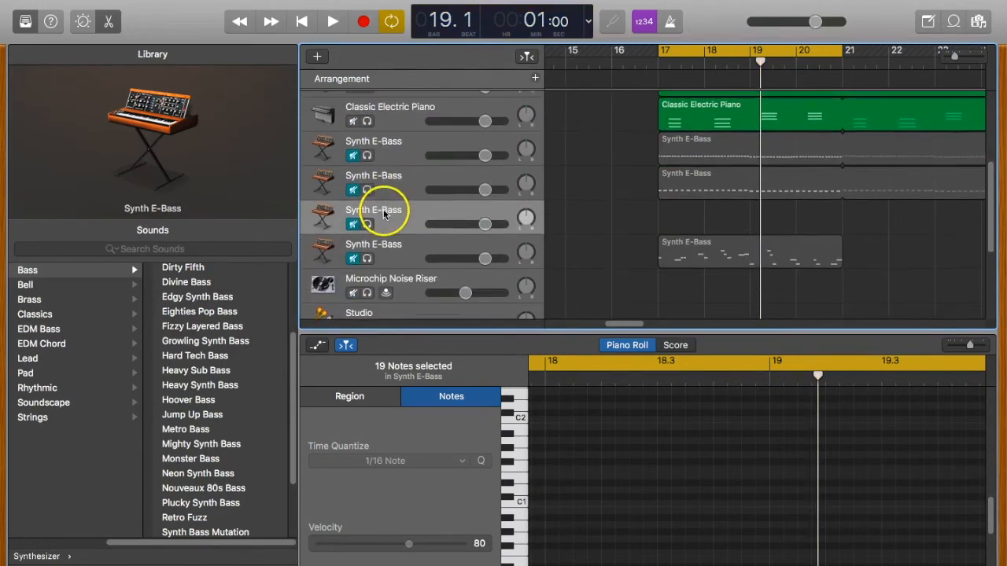
{"action": "right_click", "coordinate": [673, 209]}
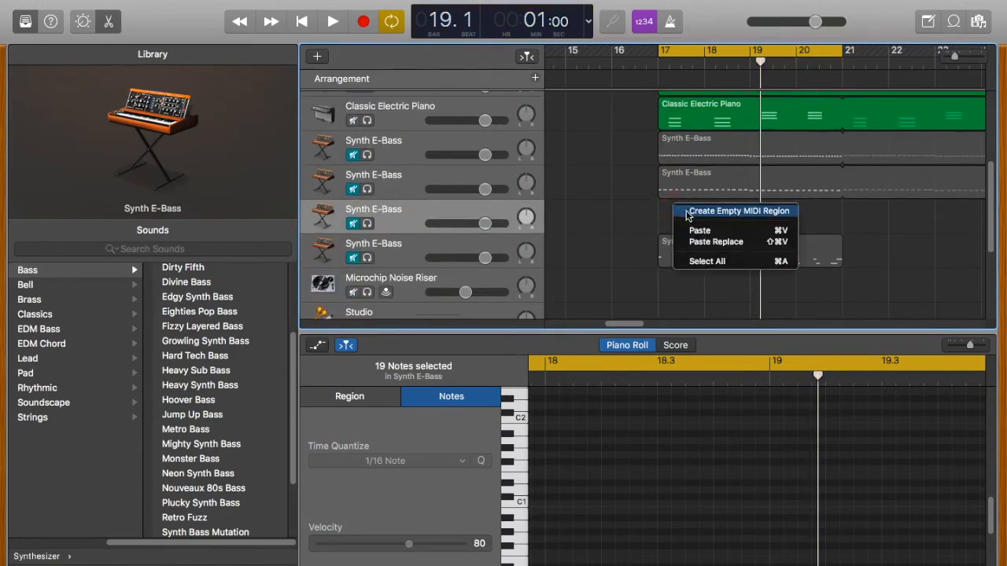
{"action": "left_click", "coordinate": [687, 211]}
{"action": "left_click_drag", "start_coordinate": [701, 222], "coordinate": [840, 221]}
{"action": "left_click", "coordinate": [354, 224]}
Open the empty Synth E-Bass region in the Piano Roll and paste the copied kick notes twice, starting at bar 17.
{"action": "double_click", "coordinate": [669, 223]}
{"action": "double_click", "coordinate": [675, 322]}
{"action": "scroll", "coordinate": [638, 457], "scroll_direction": "left", "scroll_amount": 8}
{"action": "left_click", "coordinate": [601, 379]}
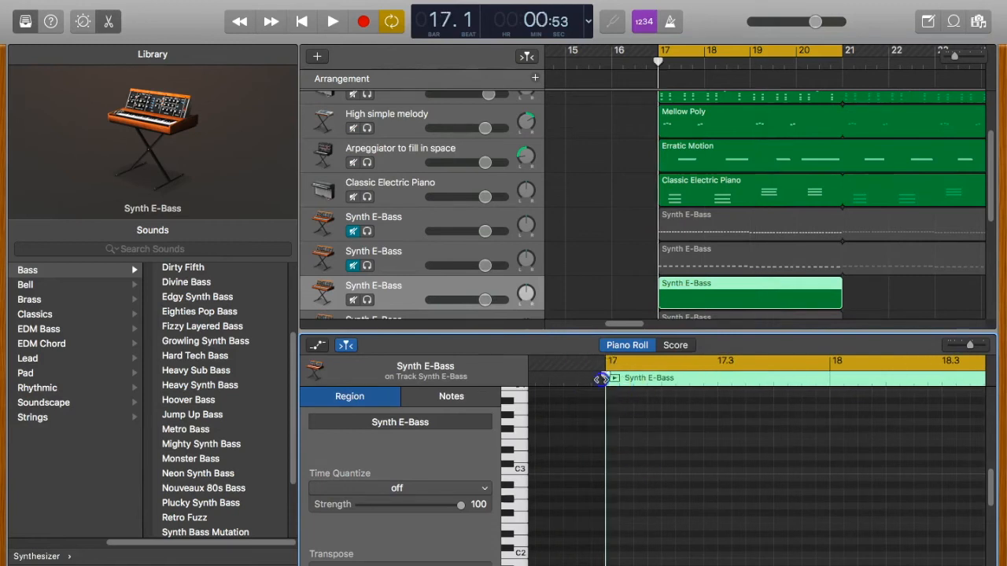
{"action": "scroll", "coordinate": [614, 466], "scroll_direction": "down", "scroll_amount": 3}
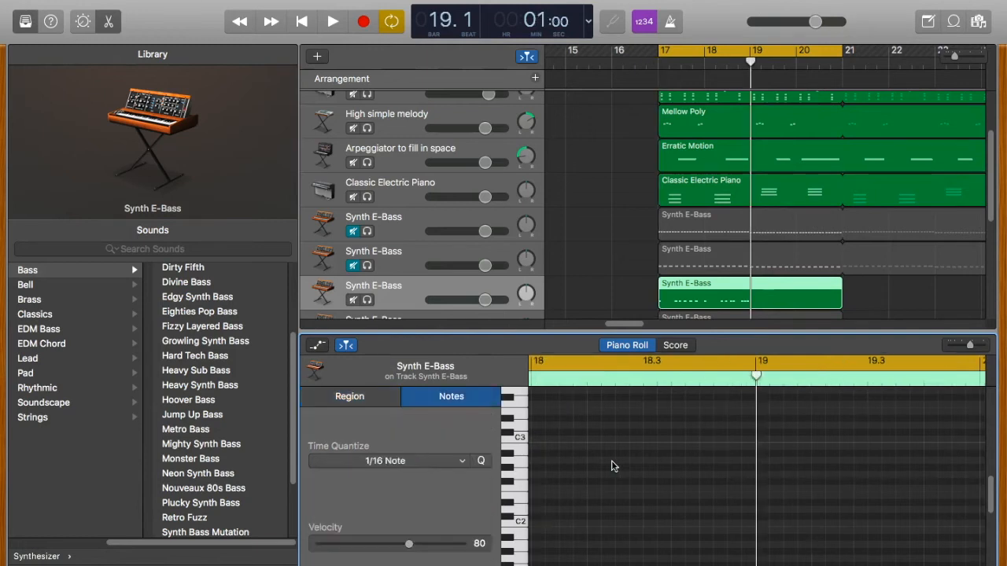
{"action": "left_click", "coordinate": [623, 482]}
{"action": "key", "text": "super+v"}
{"action": "key", "text": "super+v"}
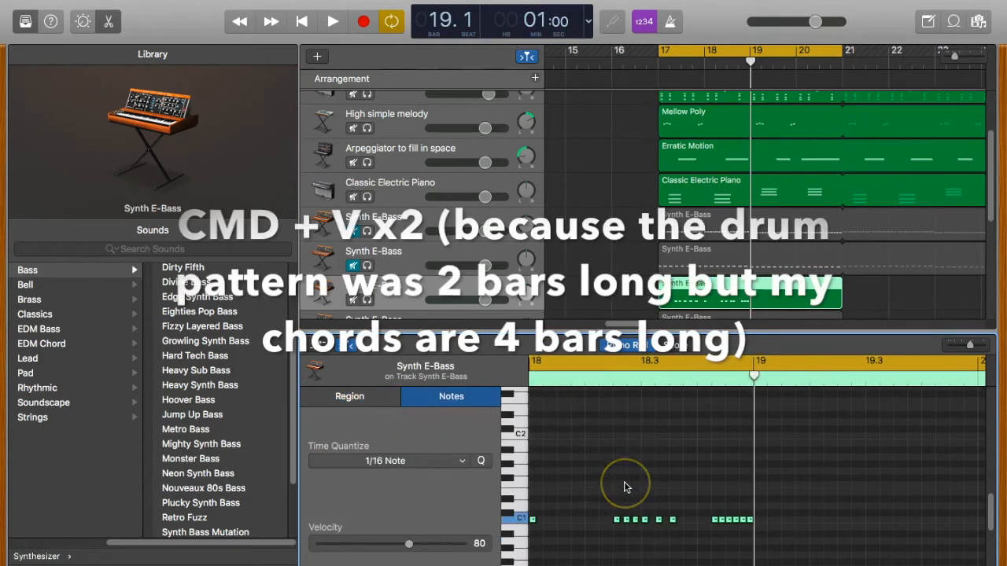
{"action": "key", "text": "super+v"}
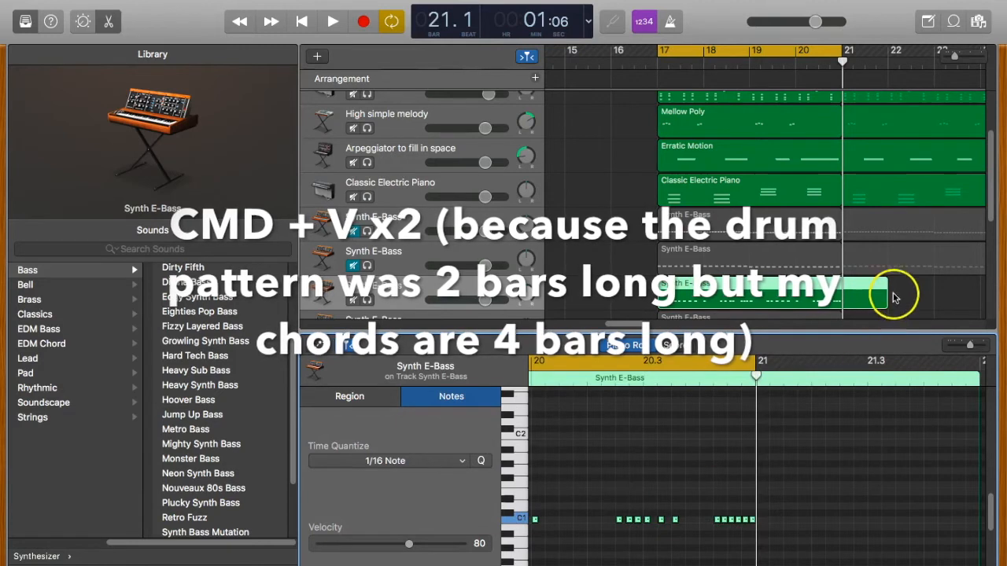
Shorten the Synth E-Bass region to end at bar 21 and select all its C1 notes.
{"action": "left_click_drag", "start_coordinate": [880, 297], "coordinate": [835, 299]}
{"action": "left_click", "coordinate": [653, 453]}
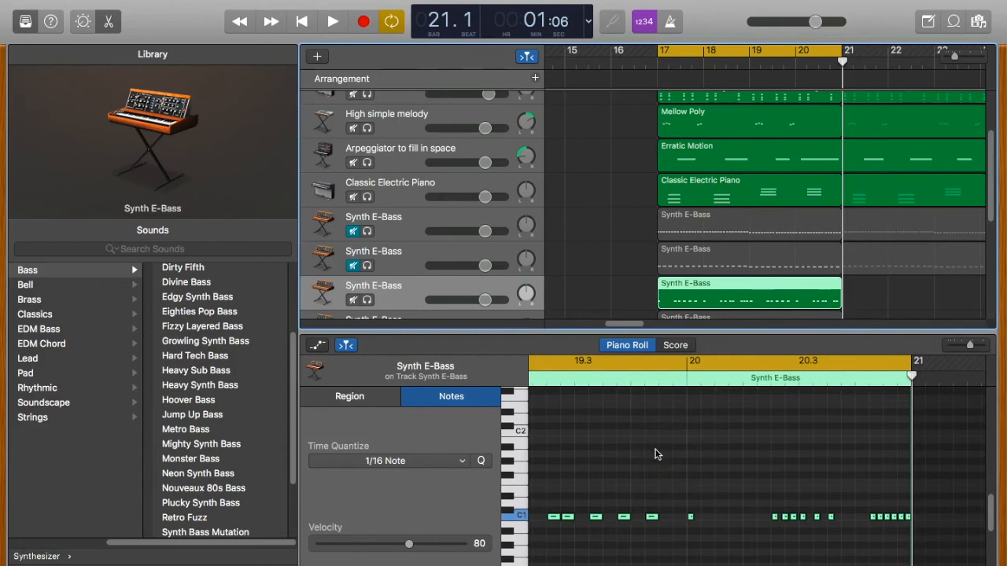
{"action": "left_click", "coordinate": [521, 516]}
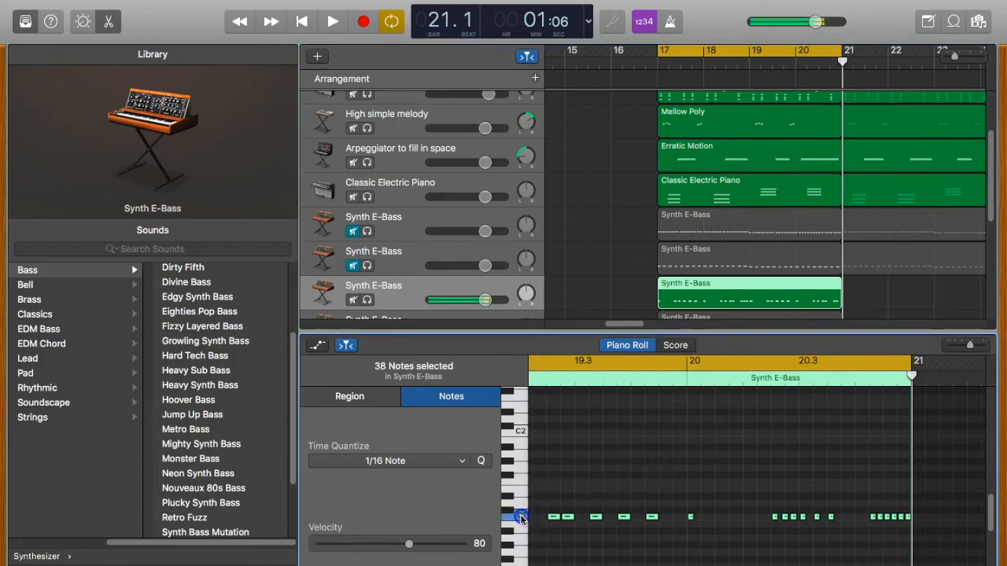
{"action": "scroll", "coordinate": [591, 513], "scroll_direction": "left", "scroll_amount": 3}
{"action": "scroll", "coordinate": [591, 513], "scroll_direction": "left", "scroll_amount": 3}
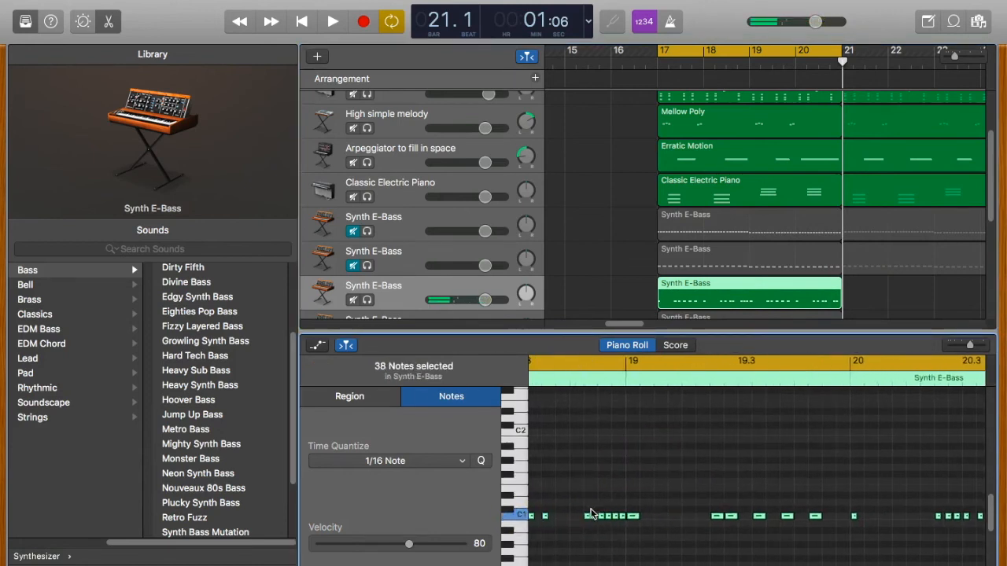
Play back the kick-rhythm bass line with the chords from bar 17, stop, and return to the region's first notes.
{"action": "left_click", "coordinate": [659, 63]}
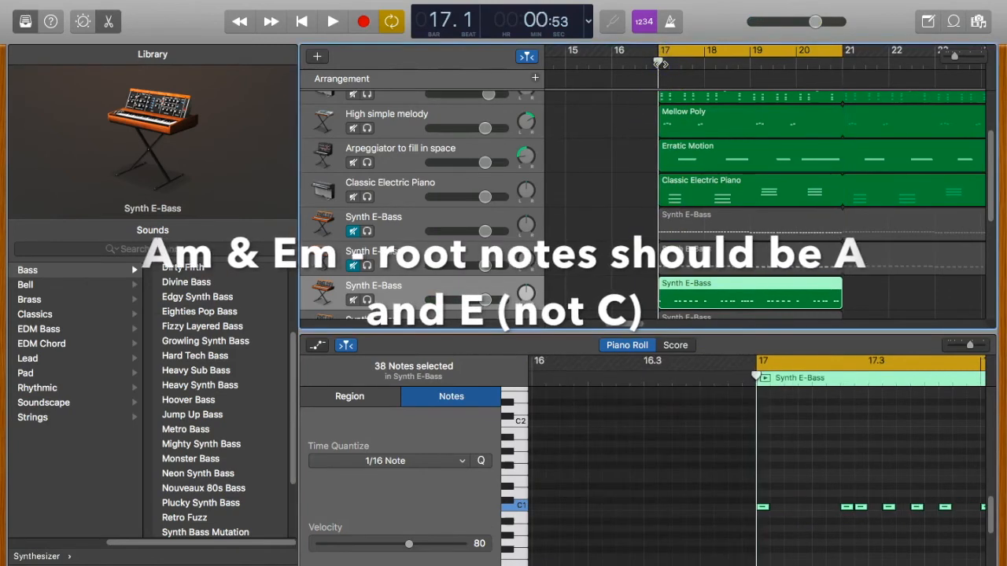
{"action": "key", "text": "space"}
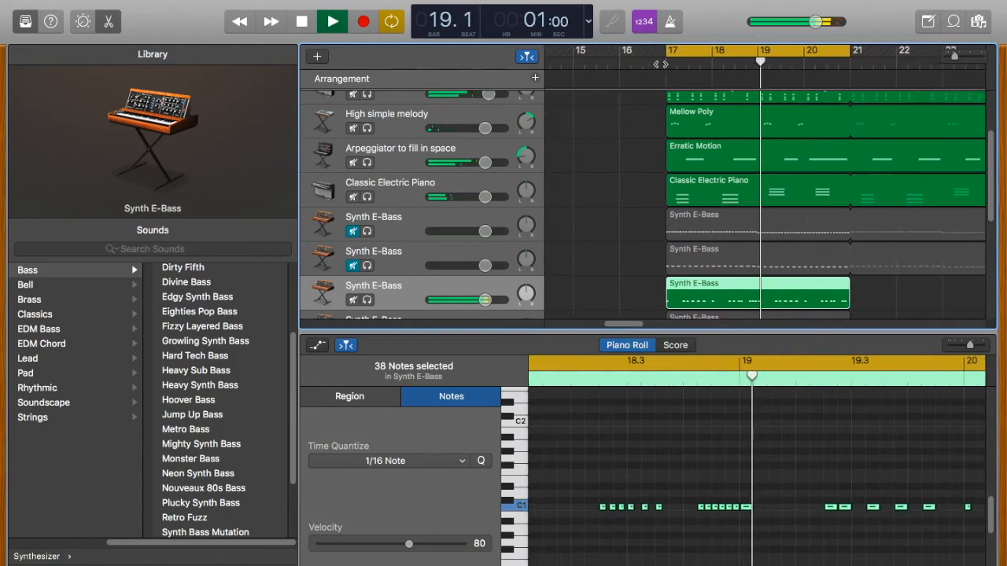
{"action": "key", "text": "space"}
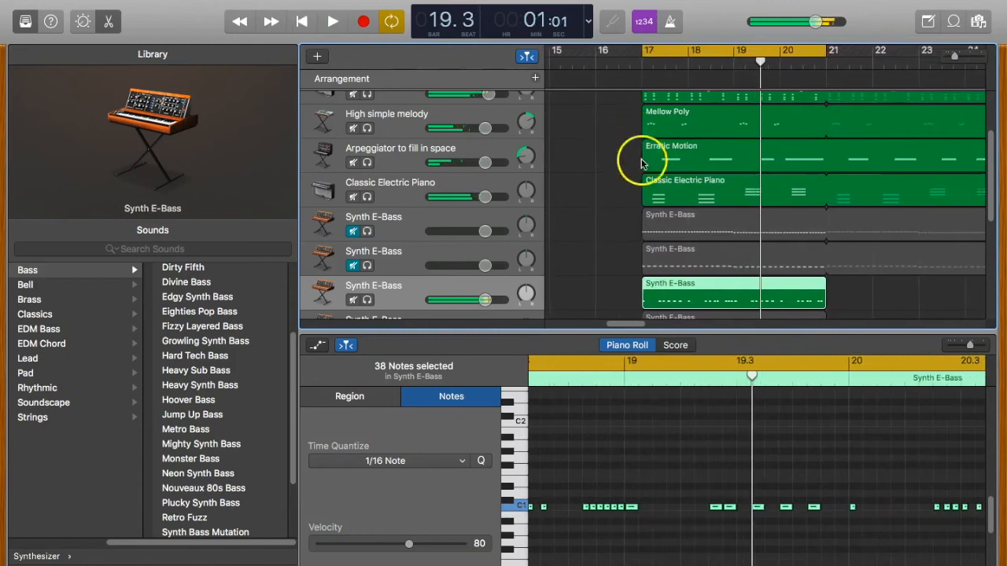
{"action": "scroll", "coordinate": [624, 449], "scroll_direction": "left", "scroll_amount": 3}
{"action": "scroll", "coordinate": [623, 449], "scroll_direction": "left", "scroll_amount": 1}
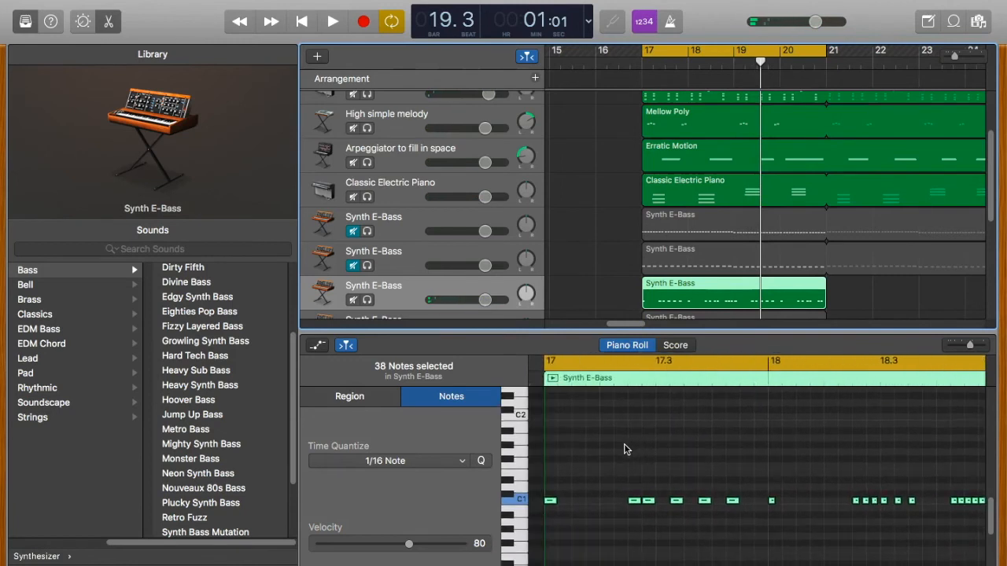
Select the first 19 bass notes, covering bars 17 and 18, and raise them together from C1 to A1.
{"action": "scroll", "coordinate": [623, 450], "scroll_direction": "right", "scroll_amount": 2}
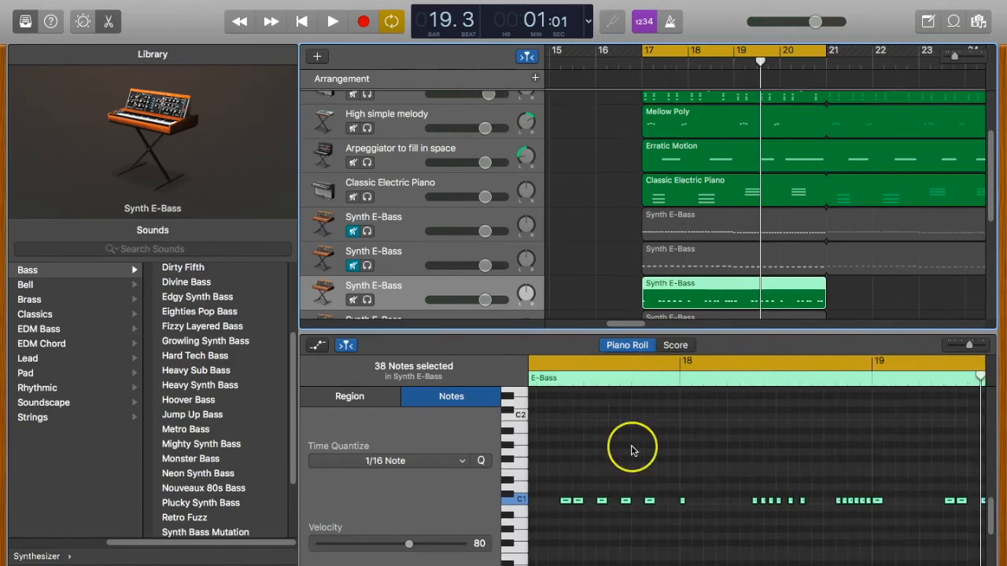
{"action": "scroll", "coordinate": [633, 449], "scroll_direction": "left", "scroll_amount": 2}
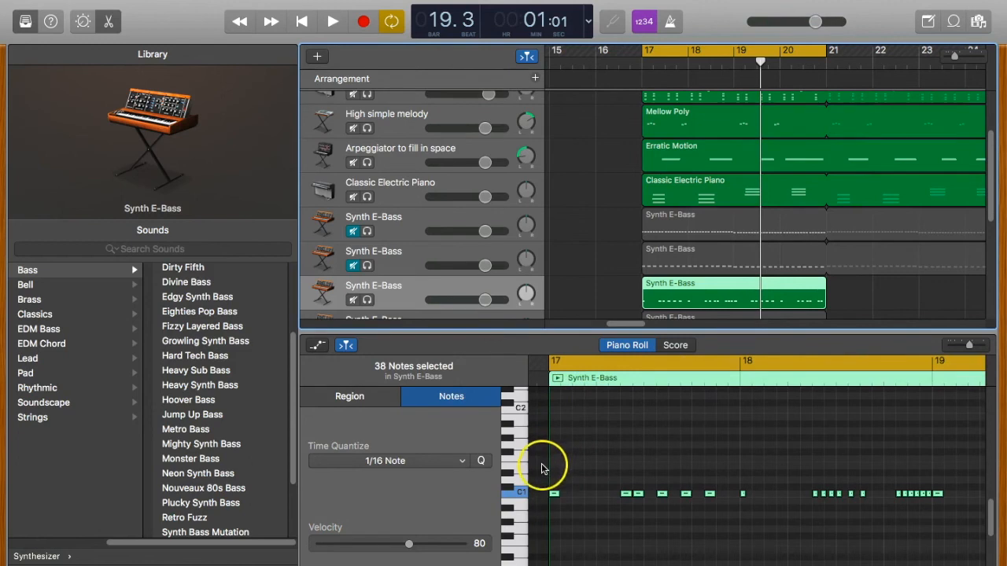
{"action": "left_click_drag", "start_coordinate": [540, 472], "coordinate": [928, 542]}
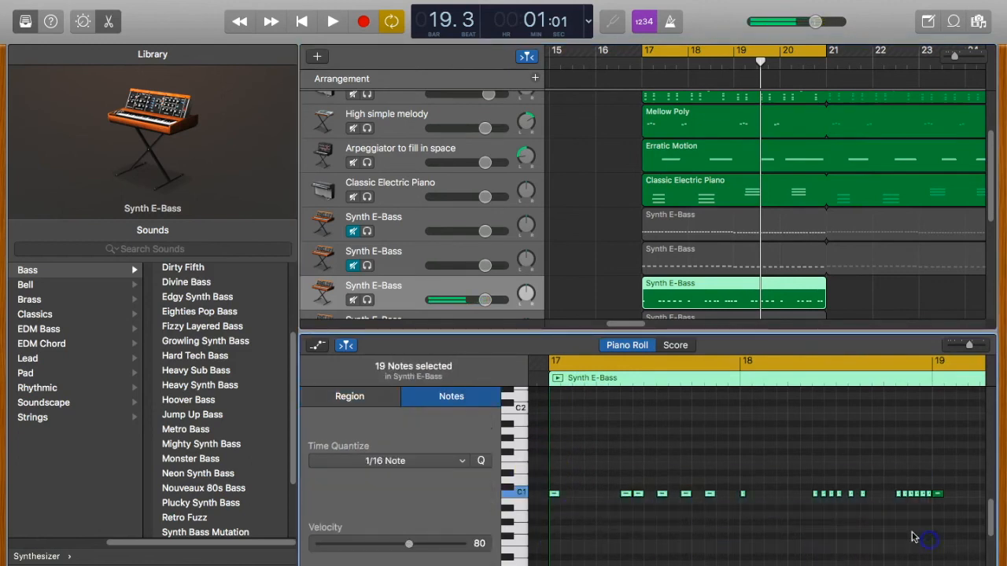
{"action": "left_click_drag", "start_coordinate": [554, 495], "coordinate": [553, 435]}
Raise the remaining 19 bass notes in bars 19 and 20 to E1 and play the line back with the chords.
{"action": "scroll", "coordinate": [681, 488], "scroll_direction": "right", "scroll_amount": 8}
{"action": "left_click", "coordinate": [586, 478]}
{"action": "left_click_drag", "start_coordinate": [572, 481], "coordinate": [951, 519]}
{"action": "left_click_drag", "start_coordinate": [575, 497], "coordinate": [574, 474]}
{"action": "key", "text": "space"}
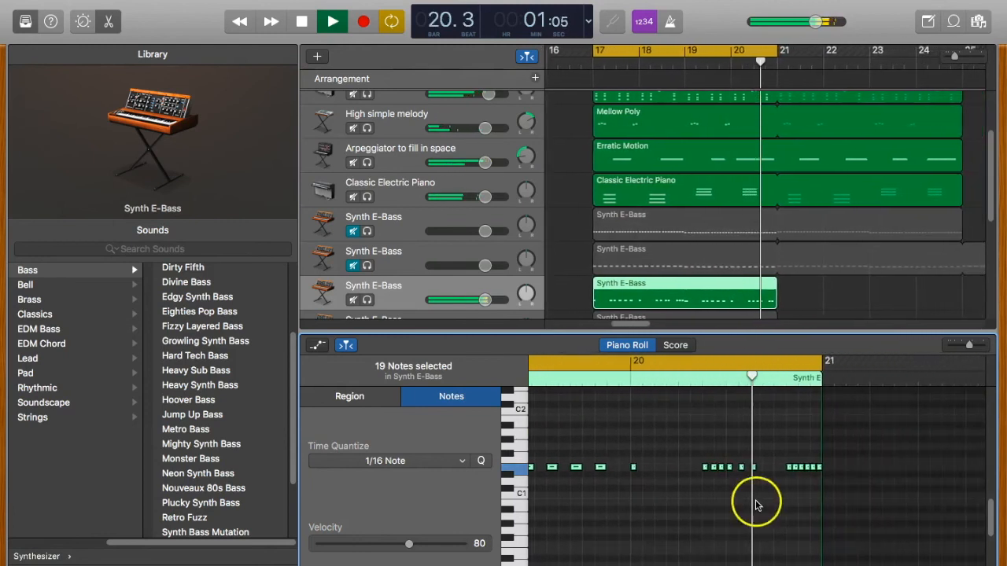
{"action": "key", "text": "space"}
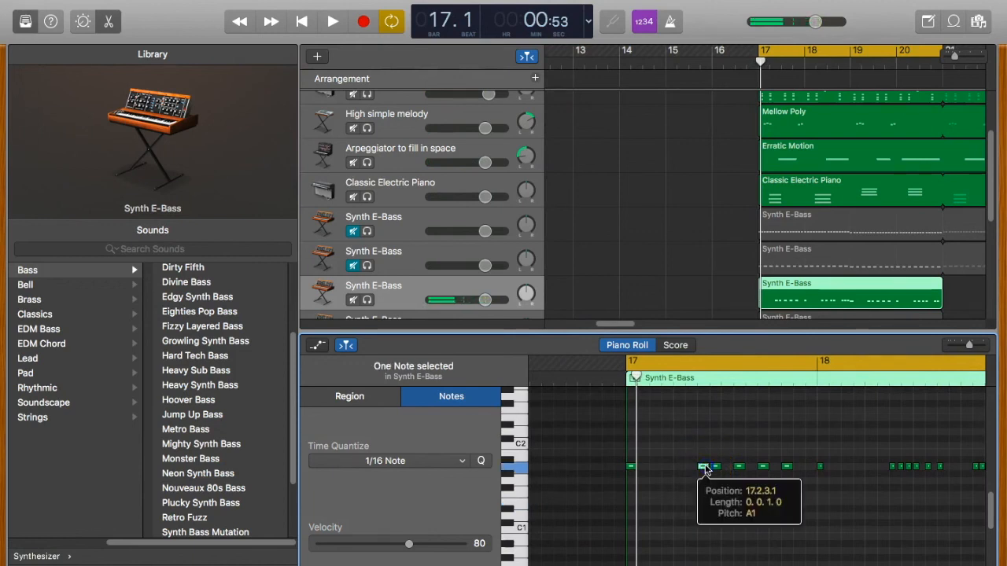
In bar 17, raise the note at 17.2.3.1 to C2 and the last note of beat 3 to E2, and play back the variation.
{"action": "left_click_drag", "start_coordinate": [705, 467], "coordinate": [703, 451]}
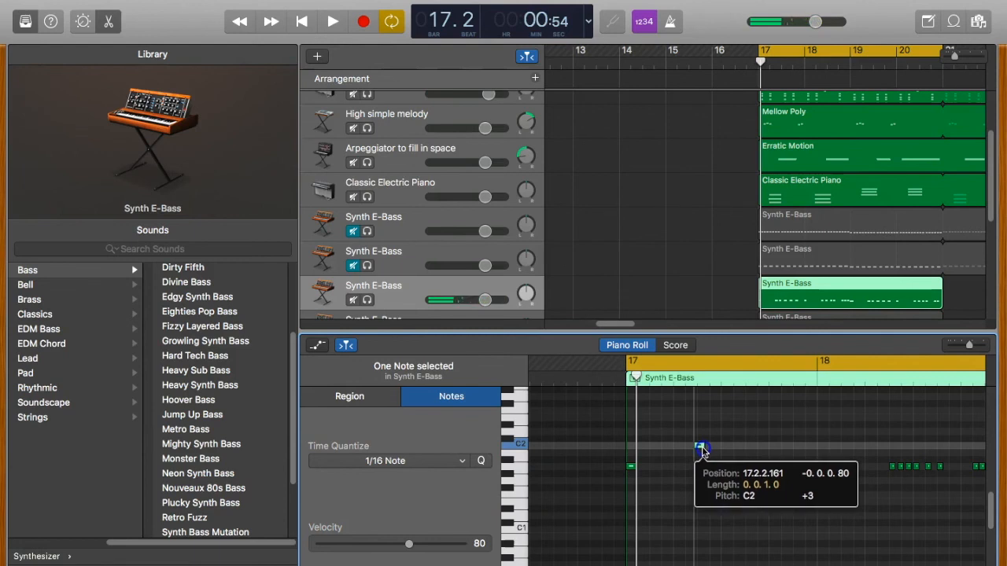
{"action": "left_click_drag", "start_coordinate": [702, 451], "coordinate": [701, 447]}
{"action": "left_click", "coordinate": [734, 472]}
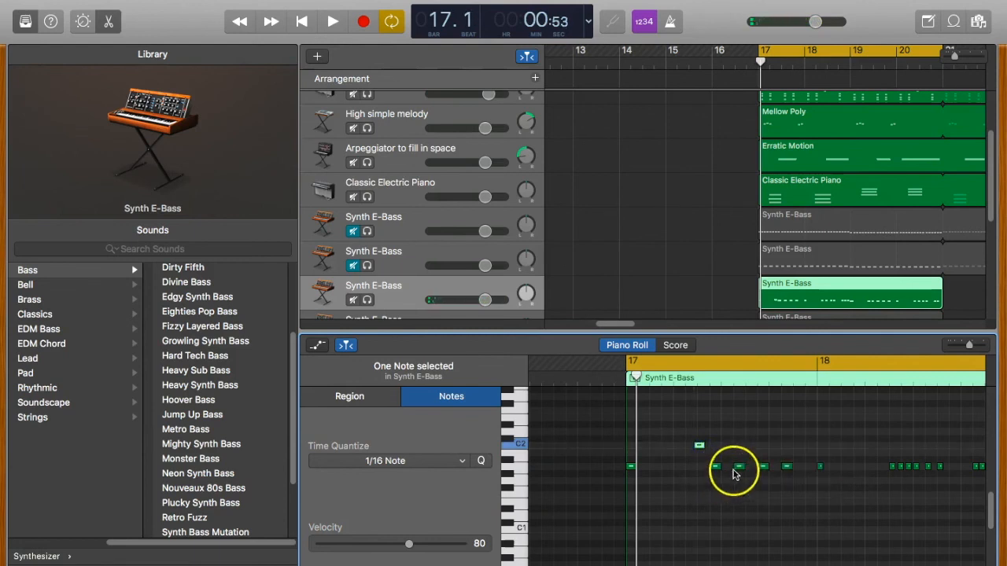
{"action": "left_click_drag", "start_coordinate": [763, 470], "coordinate": [762, 423]}
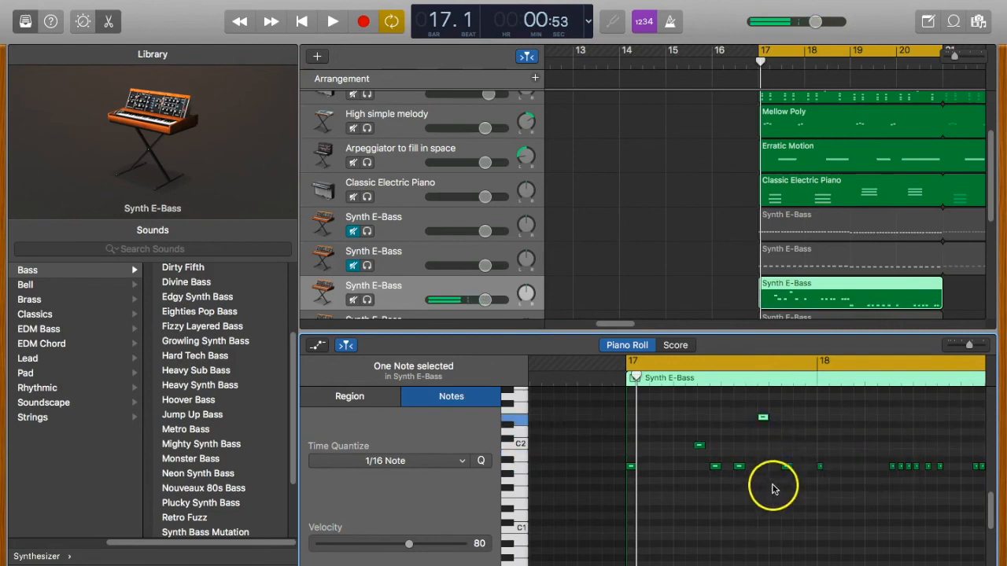
{"action": "key", "text": "space"}
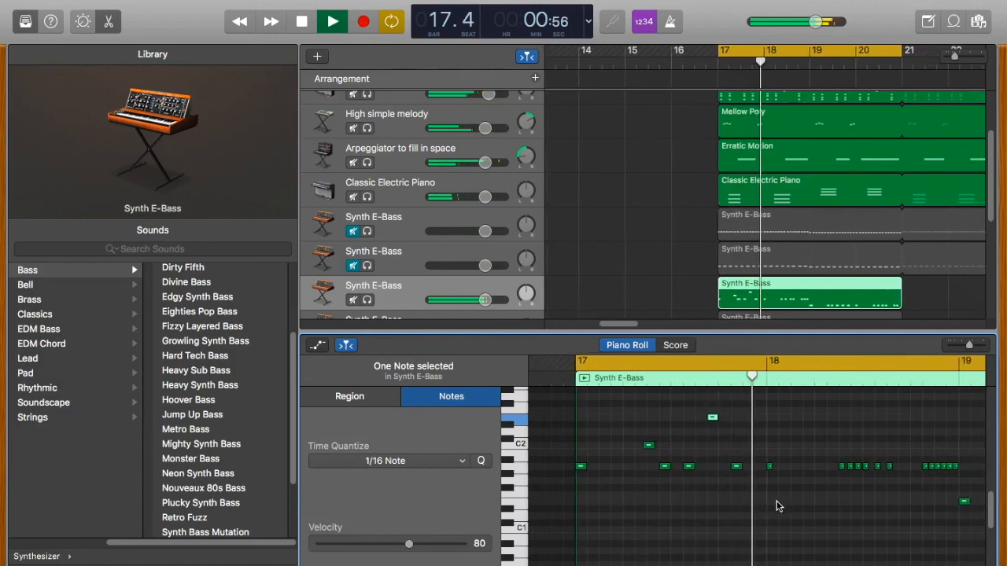
{"action": "key", "text": "space"}
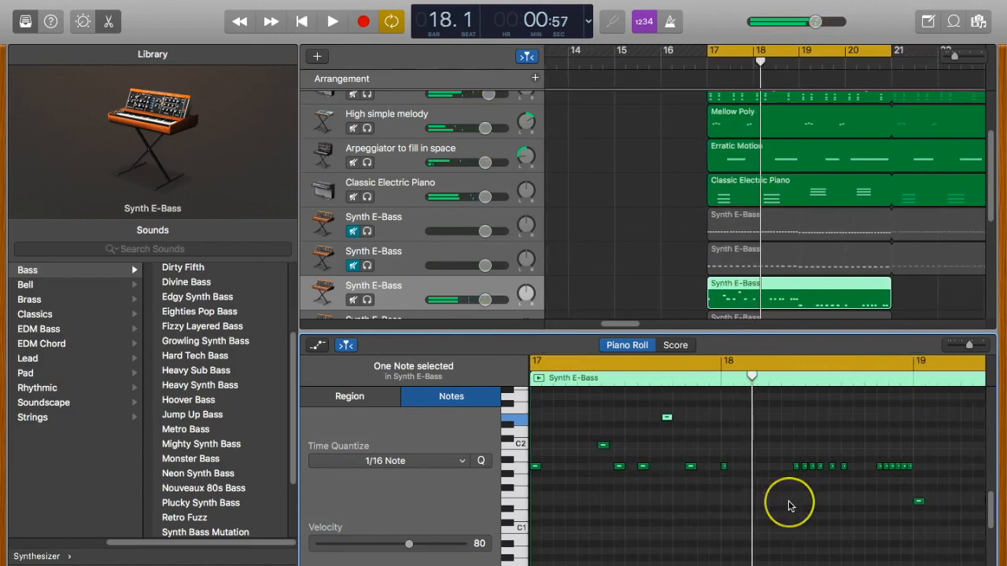
Raise the beat 3 note in bar 19 to G1 and the four short mid-bar 20 notes to B1, checking them by playback.
{"action": "scroll", "coordinate": [790, 506], "scroll_direction": "right", "scroll_amount": 5}
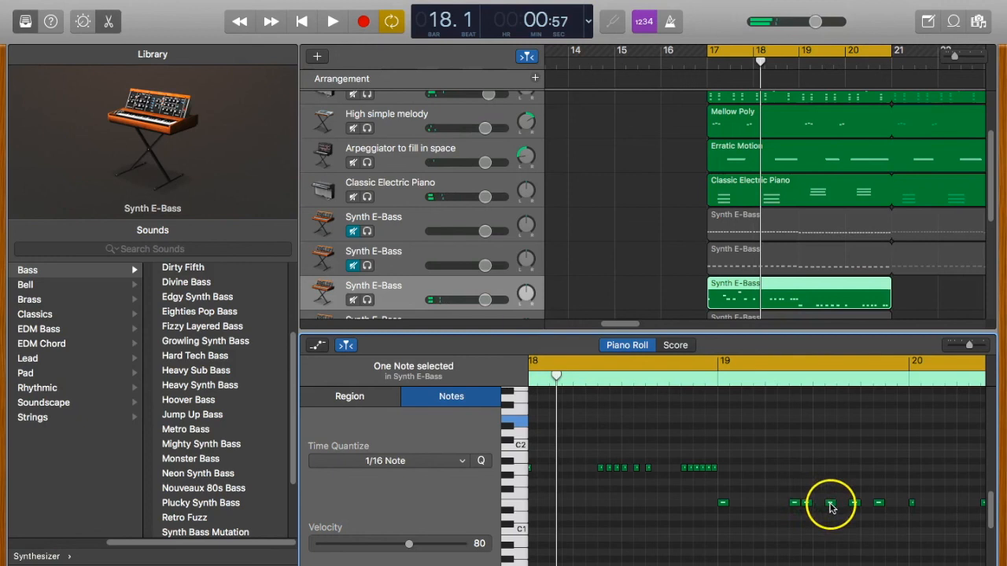
{"action": "left_click_drag", "start_coordinate": [829, 505], "coordinate": [830, 483]}
{"action": "scroll", "coordinate": [877, 503], "scroll_direction": "right", "scroll_amount": 2}
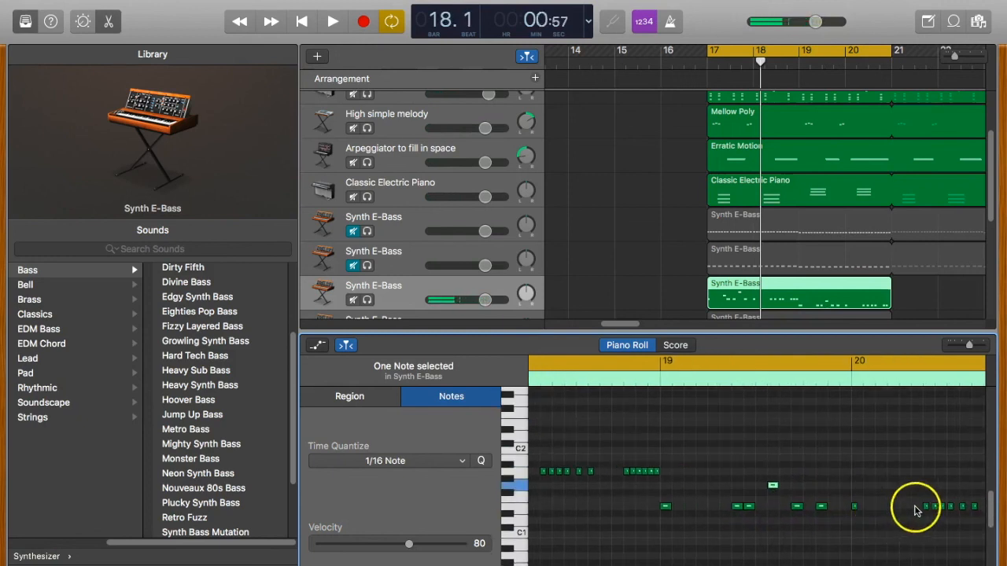
{"action": "left_click_drag", "start_coordinate": [922, 502], "coordinate": [949, 469]}
{"action": "key", "text": "space"}
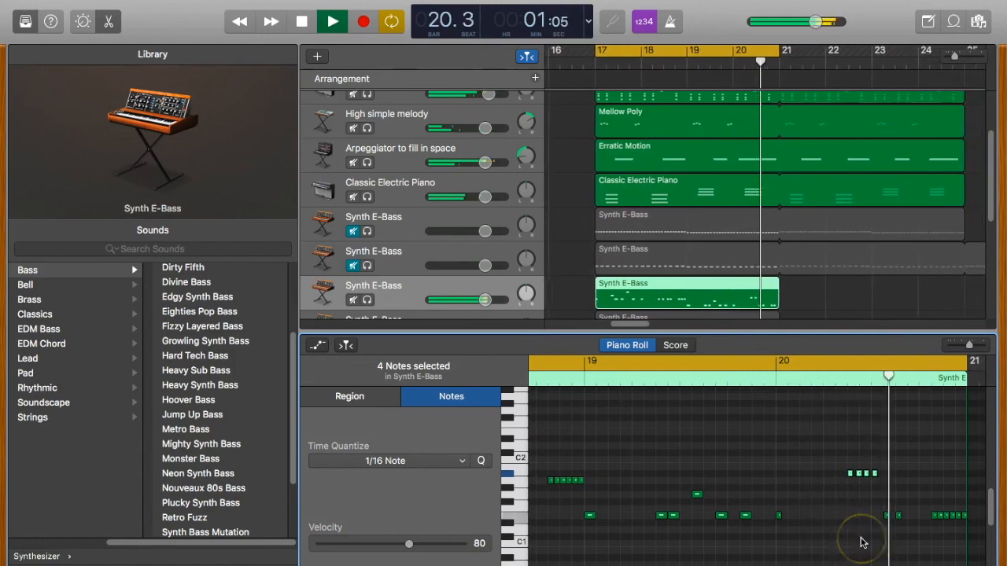
{"action": "left_click_drag", "start_coordinate": [849, 459], "coordinate": [875, 467]}
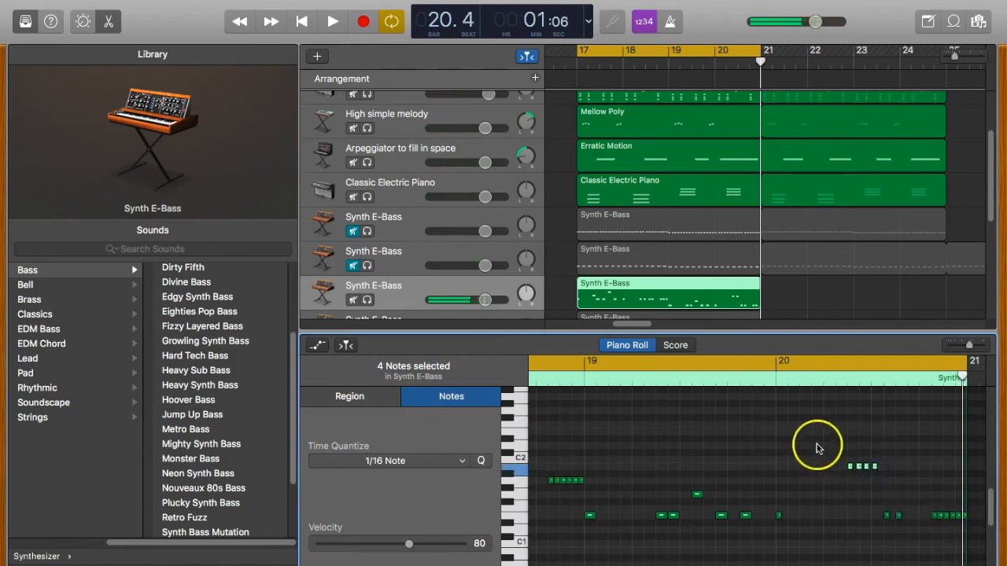
{"action": "scroll", "coordinate": [734, 452], "scroll_direction": "left", "scroll_amount": 12}
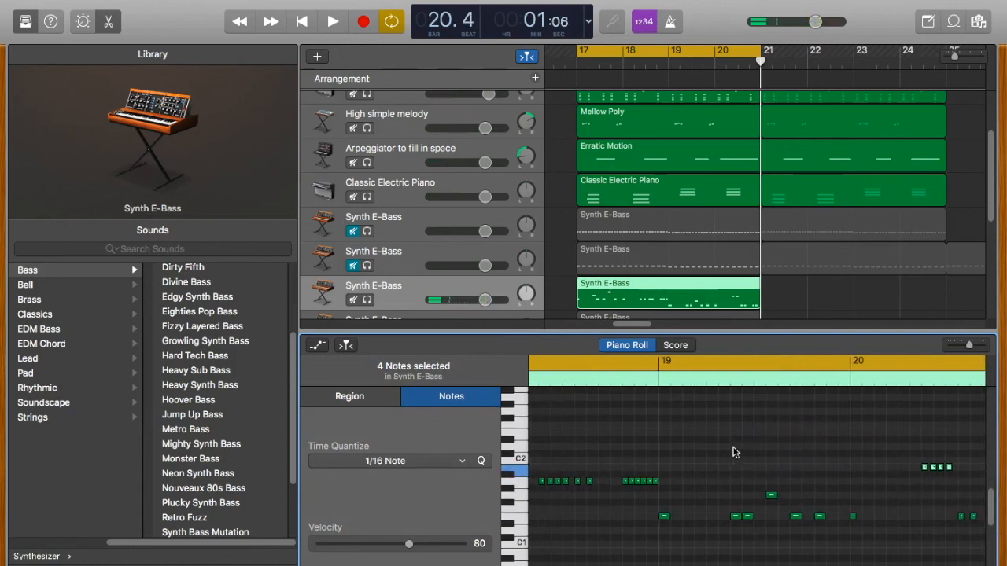
{"action": "scroll", "coordinate": [733, 452], "scroll_direction": "right", "scroll_amount": 5}
{"action": "scroll", "coordinate": [733, 451], "scroll_direction": "right", "scroll_amount": 4}
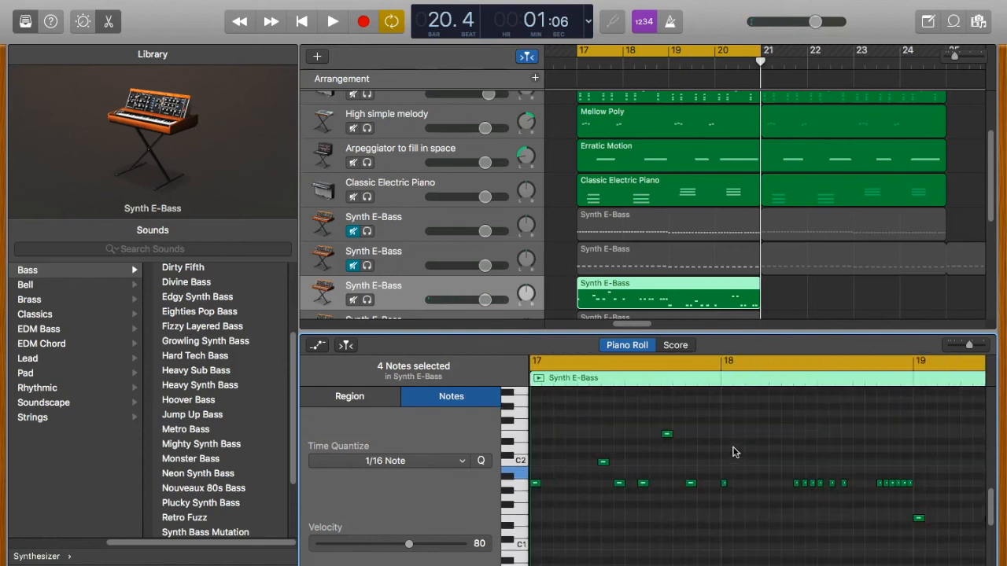
{"action": "left_click", "coordinate": [724, 437]}
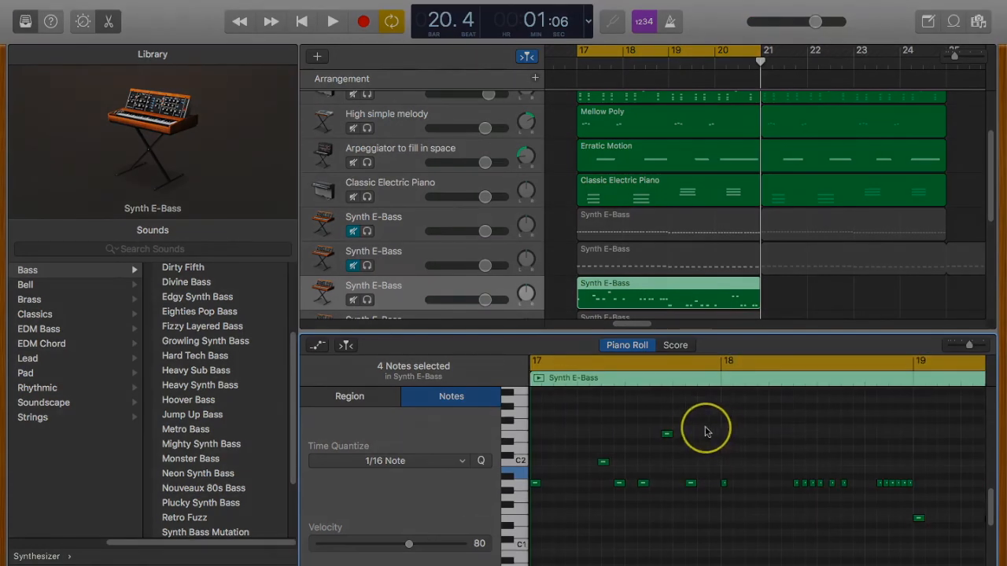